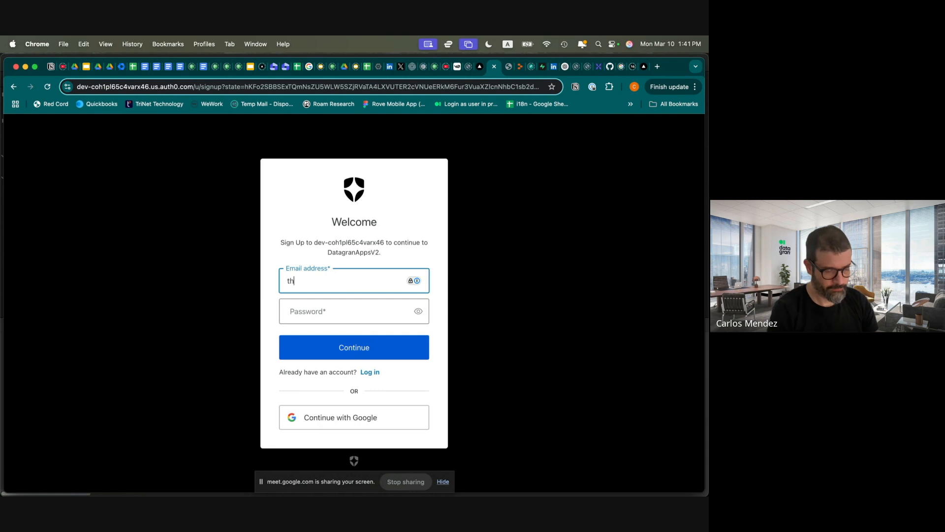
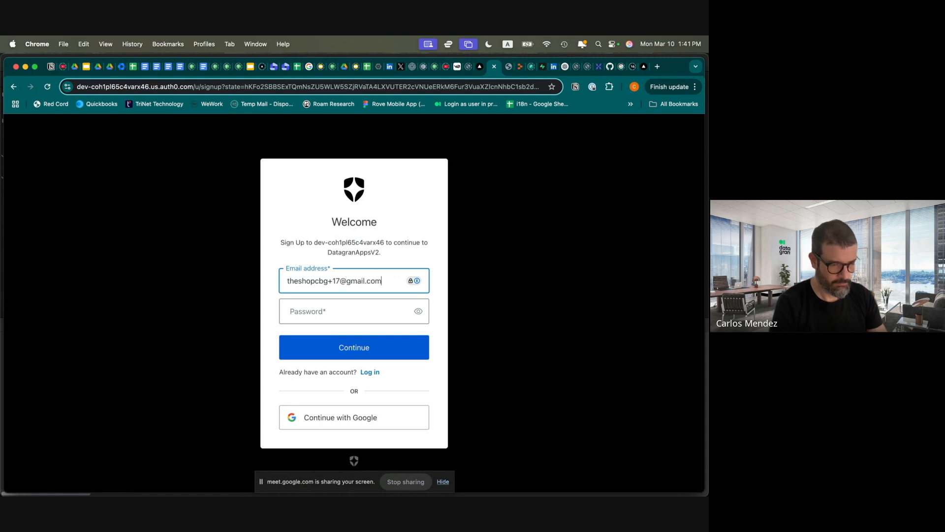
Sign up for DatagranAppsV2 in Auth0 with an email address and a compliant password
{"action": "key", "text": "Tab"}
{"action": "type", "text": "Password1"}
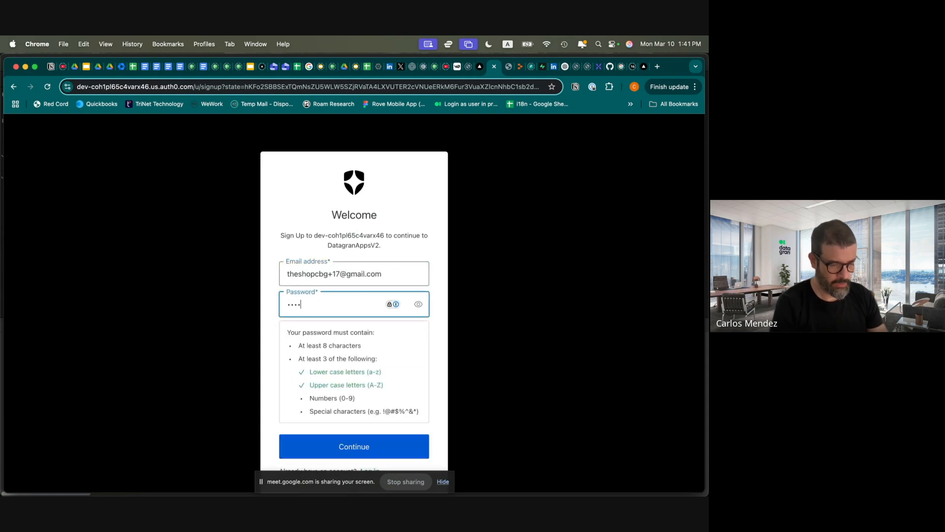
{"action": "type", "text": "•••••••"}
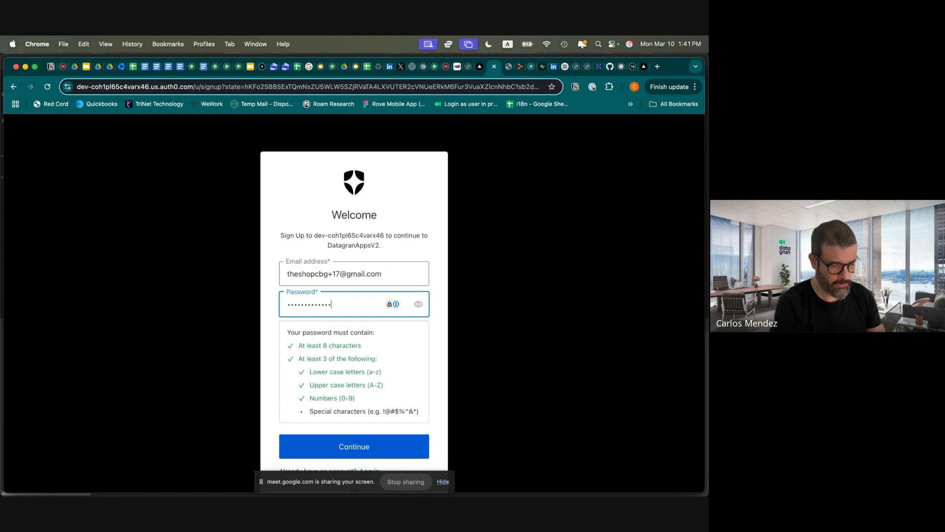
{"action": "left_click", "coordinate": [343, 446]}
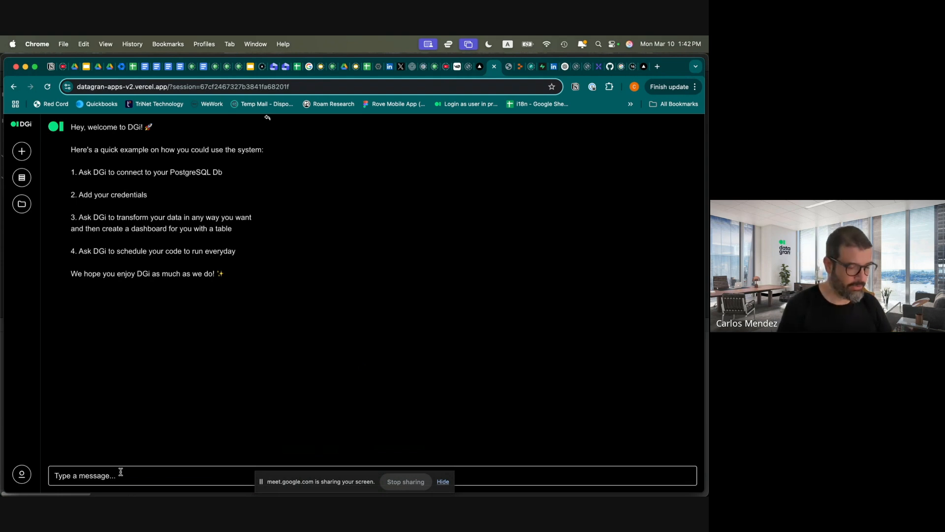
Dismiss the screen-sharing notice and ask DGi for Python code that multiplies 5X4
{"action": "left_click", "coordinate": [443, 483]}
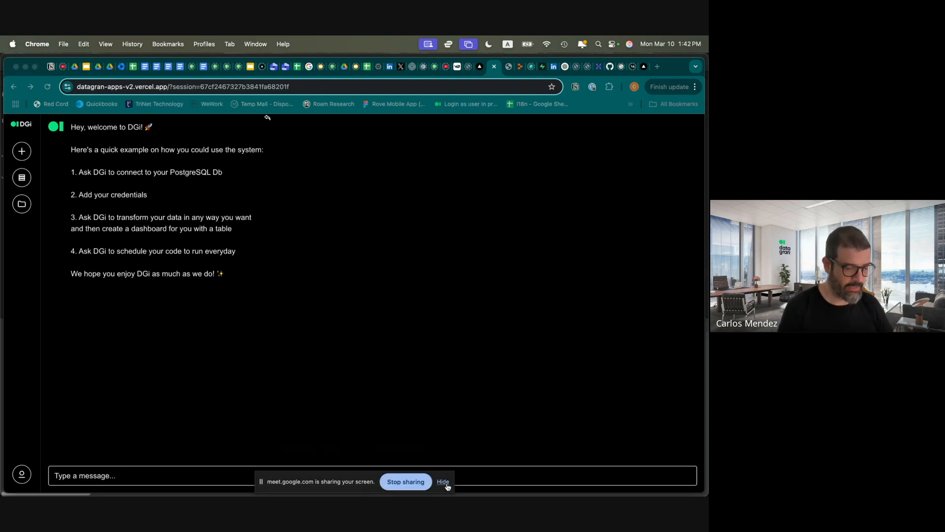
{"action": "left_click", "coordinate": [447, 484]}
{"action": "left_click", "coordinate": [113, 473]}
{"action": "type", "text": "Can you give me python code where you multi"}
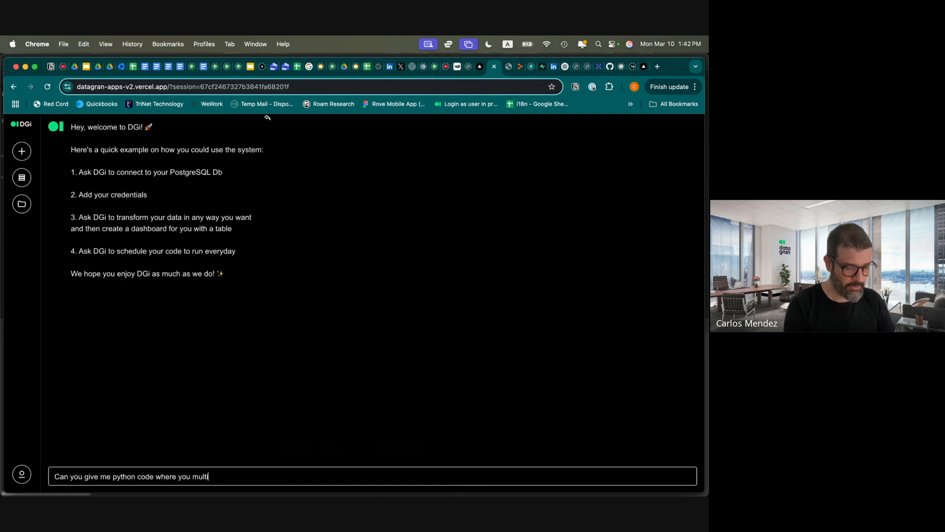
{"action": "type", "text": "ply 5"}
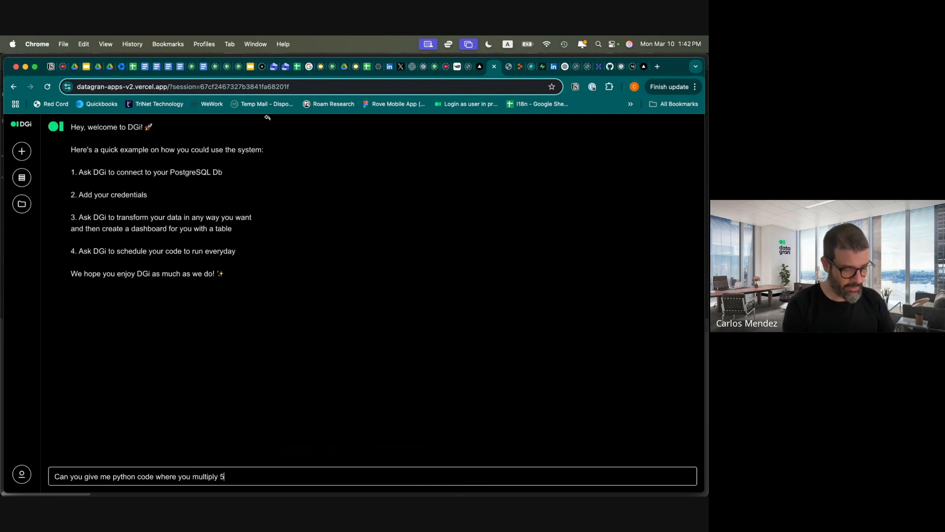
{"action": "type", "text": "X4?"}
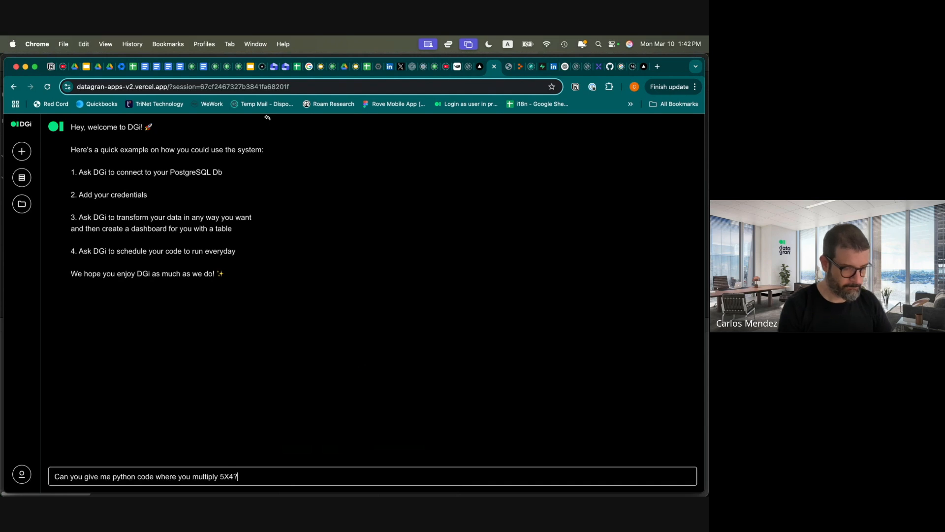
{"action": "key", "text": "Return"}
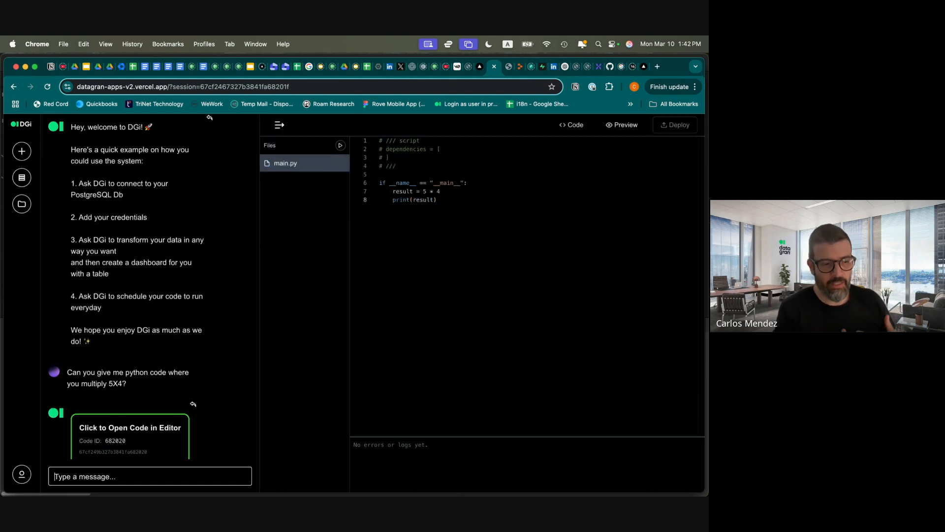
Run main.py so it prints 20, then ask DGi to schedule it for tomorrow at 9 am
{"action": "left_click", "coordinate": [340, 146]}
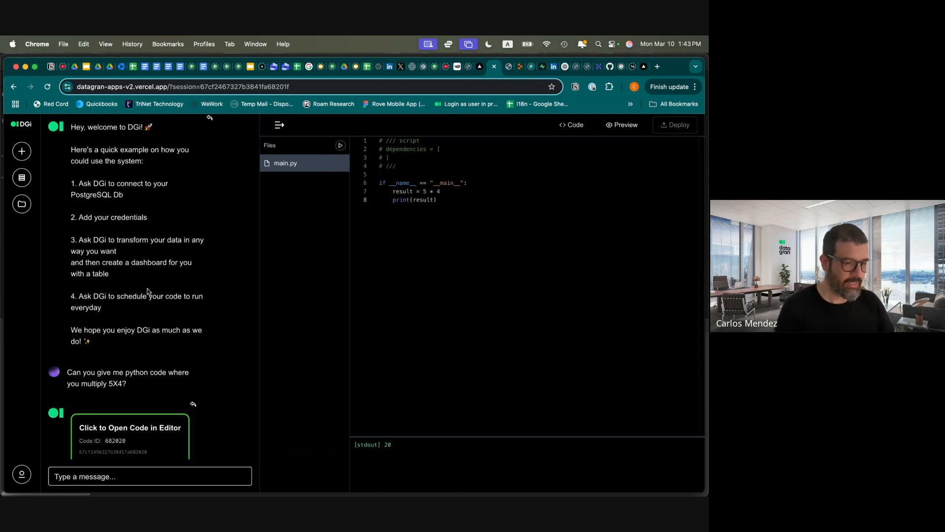
{"action": "scroll", "coordinate": [113, 361], "scroll_direction": "down", "scroll_amount": 2}
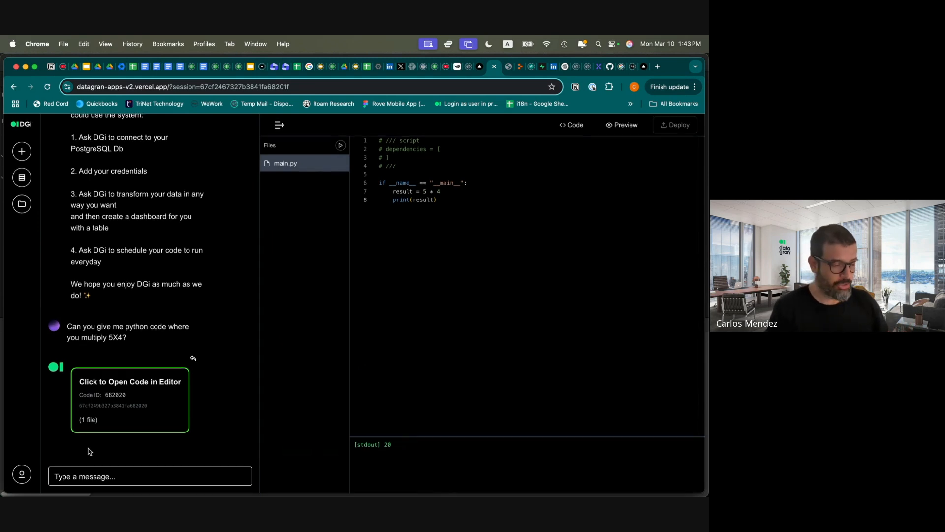
{"action": "left_click", "coordinate": [87, 481]}
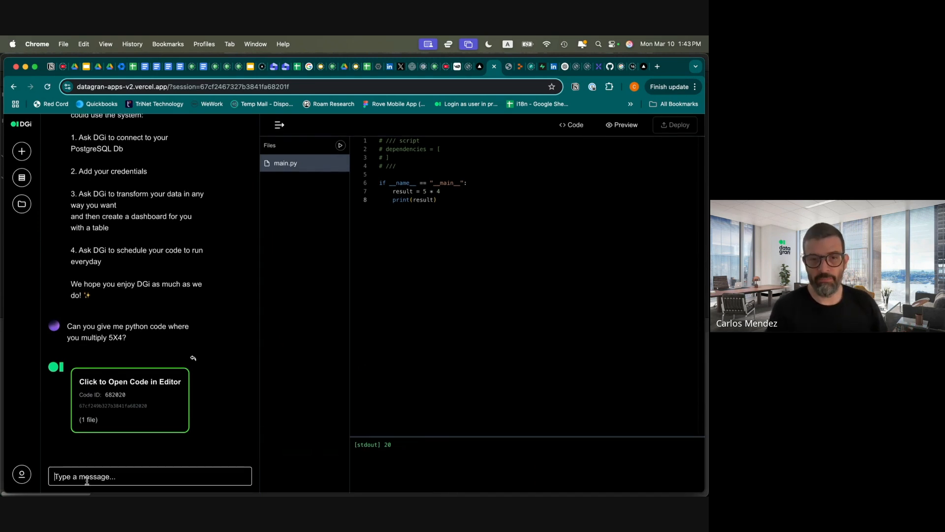
{"action": "type", "text": "Gre"}
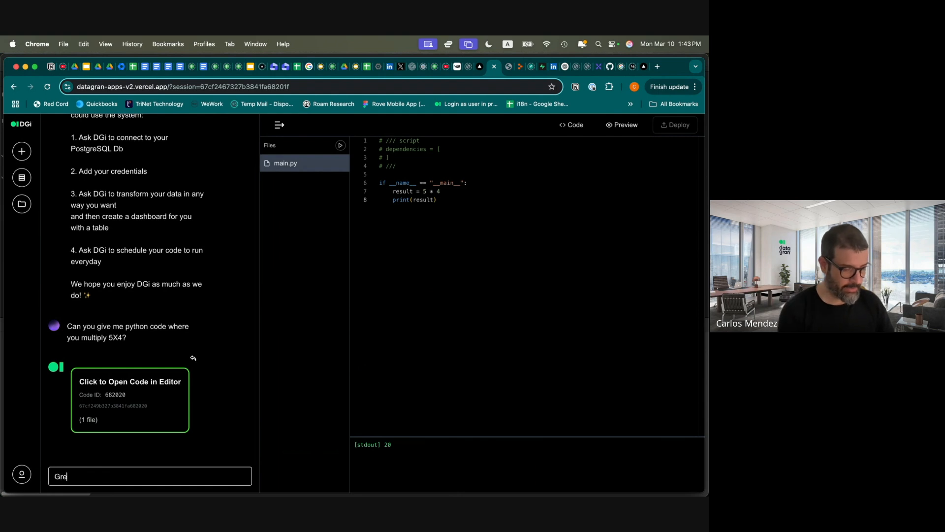
{"action": "type", "text": "at, can you "}
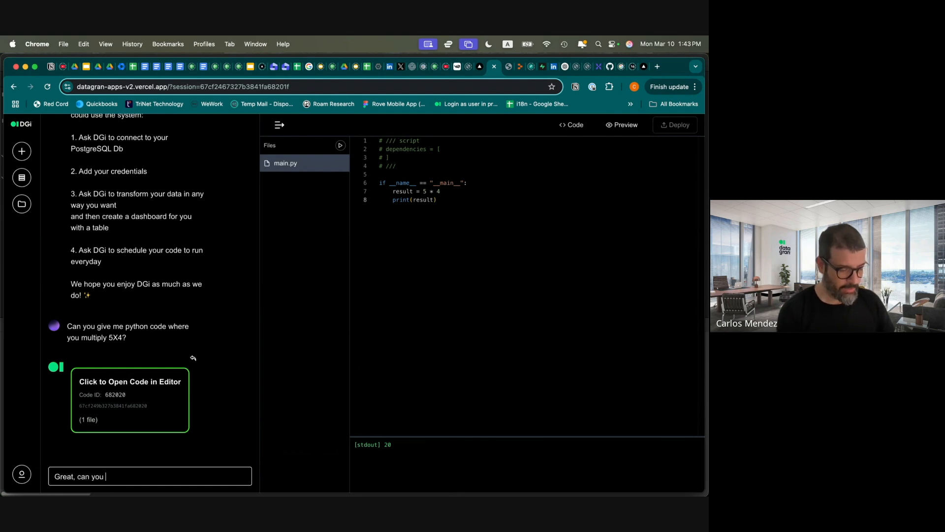
{"action": "type", "text": "now schedu"}
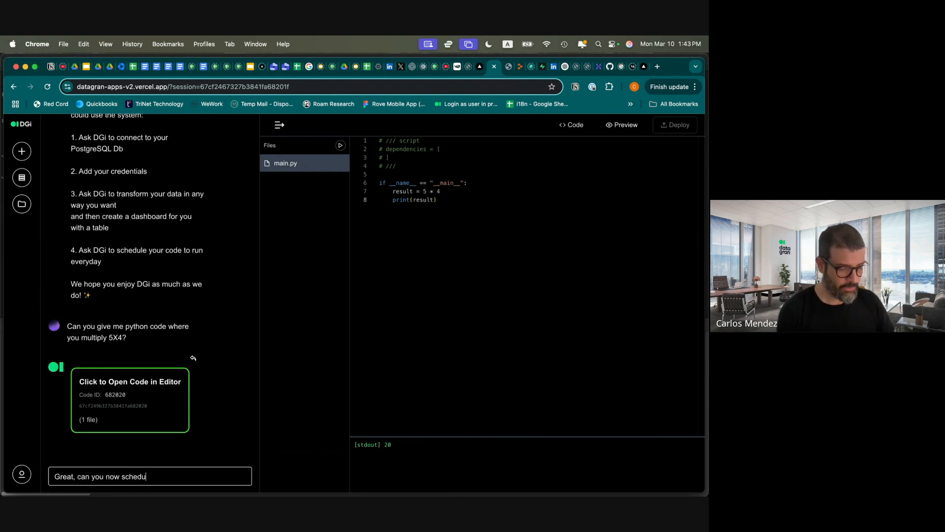
{"action": "type", "text": "le this cod"}
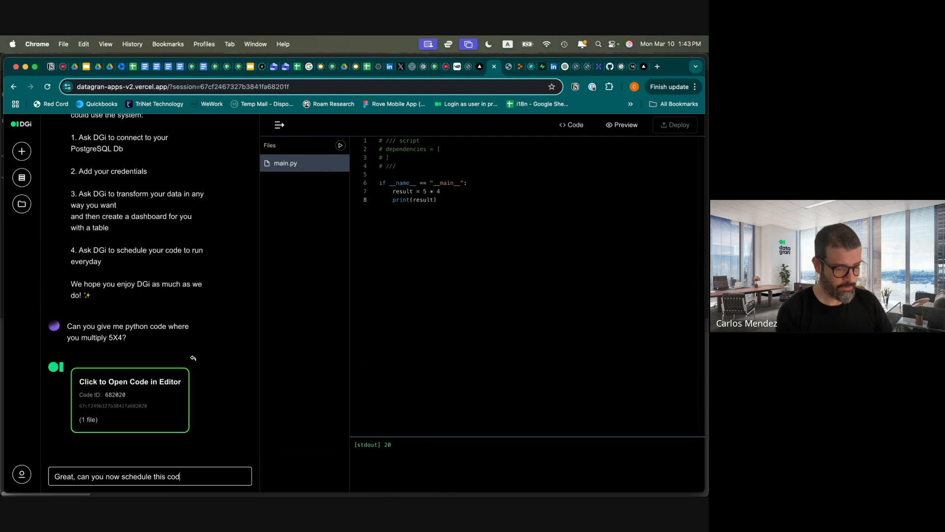
{"action": "type", "text": "e to run "}
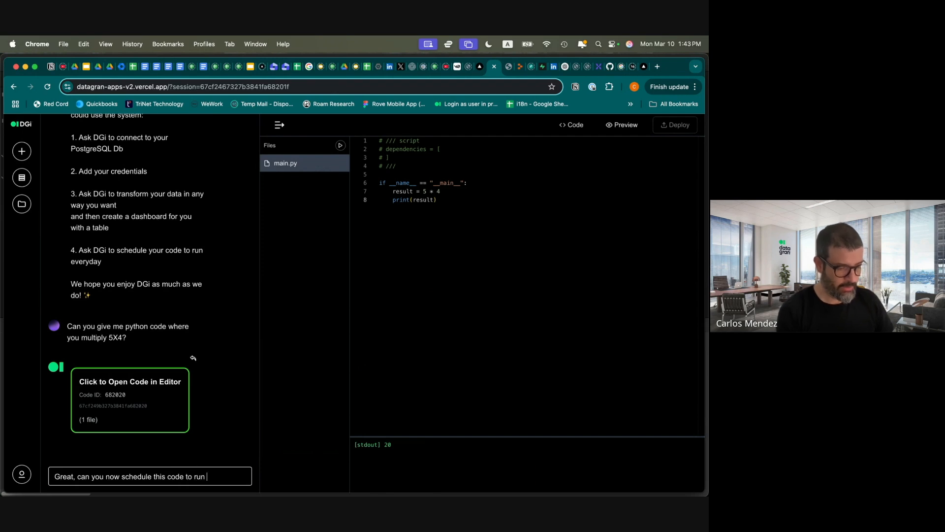
{"action": "type", "text": "tomorro"}
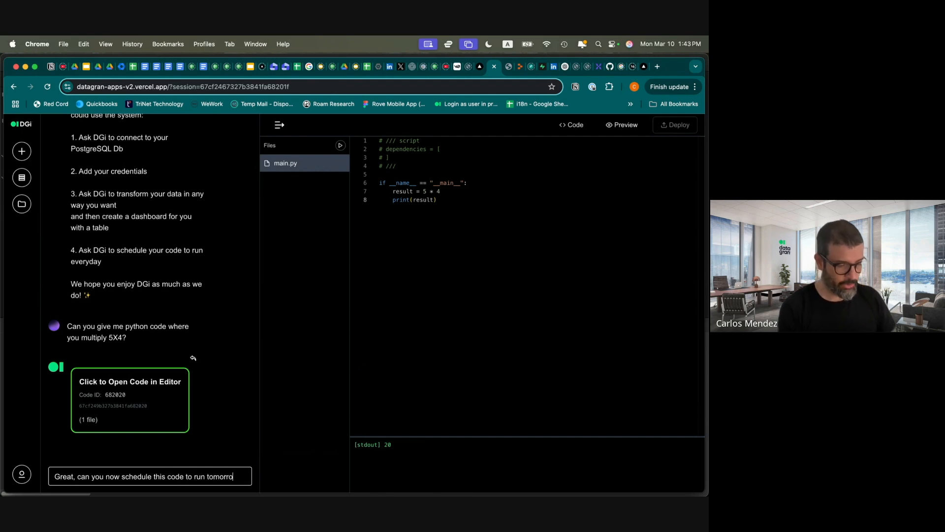
{"action": "type", "text": "w at 9 am?"}
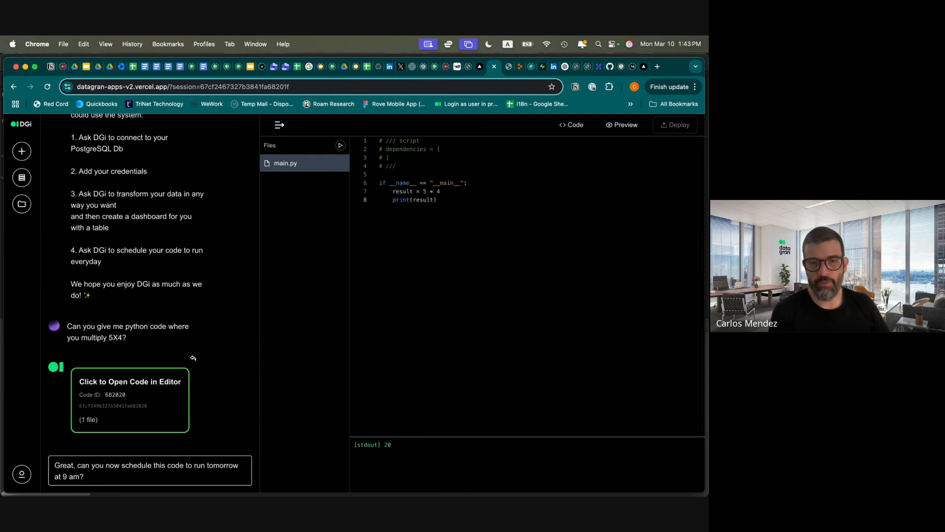
{"action": "key", "text": "Return"}
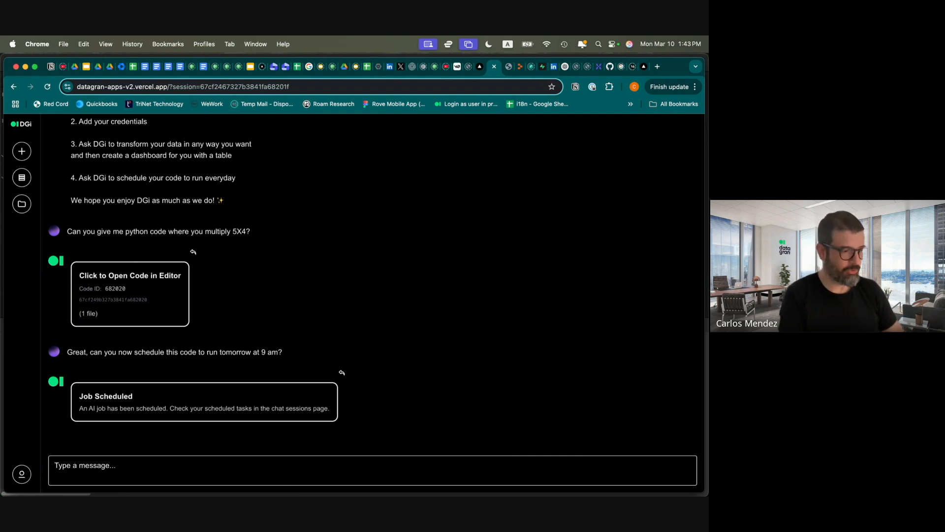
Check the session's scheduled tasks, then reopen the Session 68201f conversation from Chat Sessions
{"action": "left_click", "coordinate": [21, 205]}
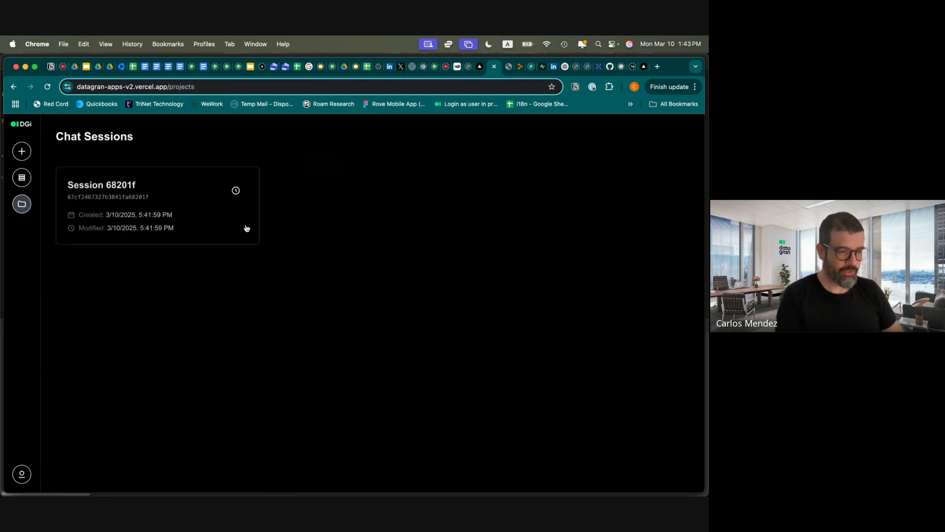
{"action": "left_click", "coordinate": [236, 191]}
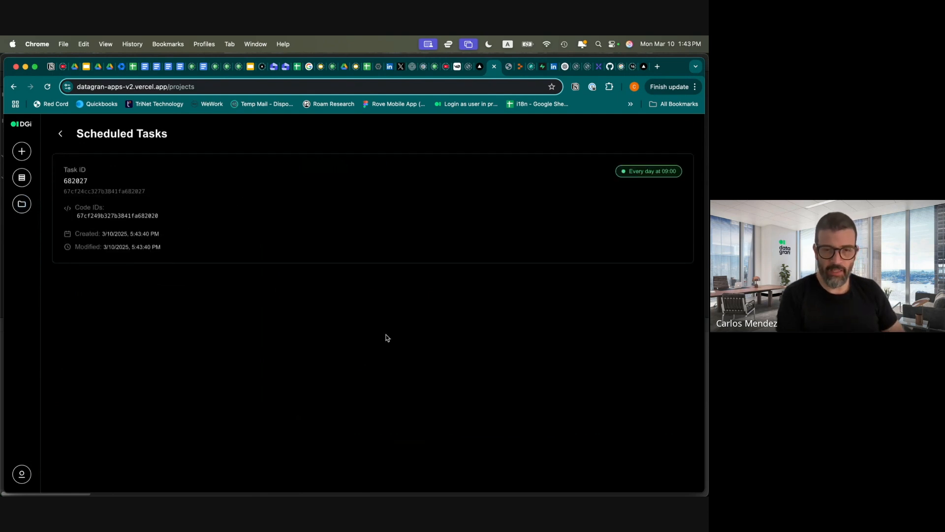
{"action": "left_click", "coordinate": [60, 134]}
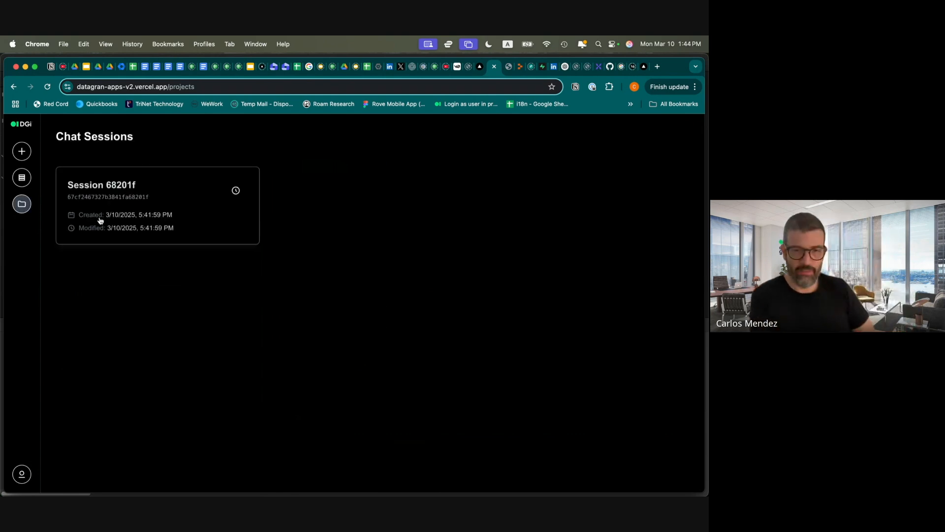
{"action": "left_click", "coordinate": [139, 227]}
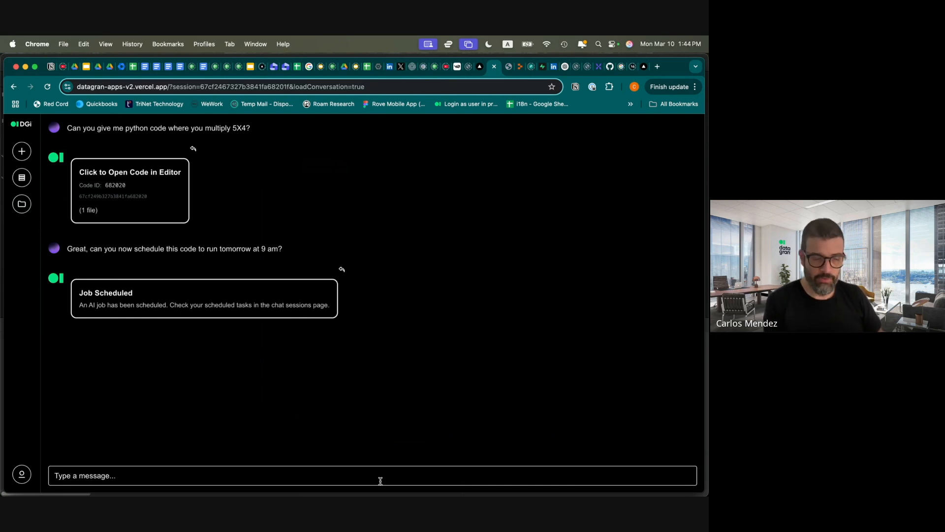
Ask DGi in the chat to connect to your PostgreSQL database
{"action": "left_click", "coordinate": [294, 482]}
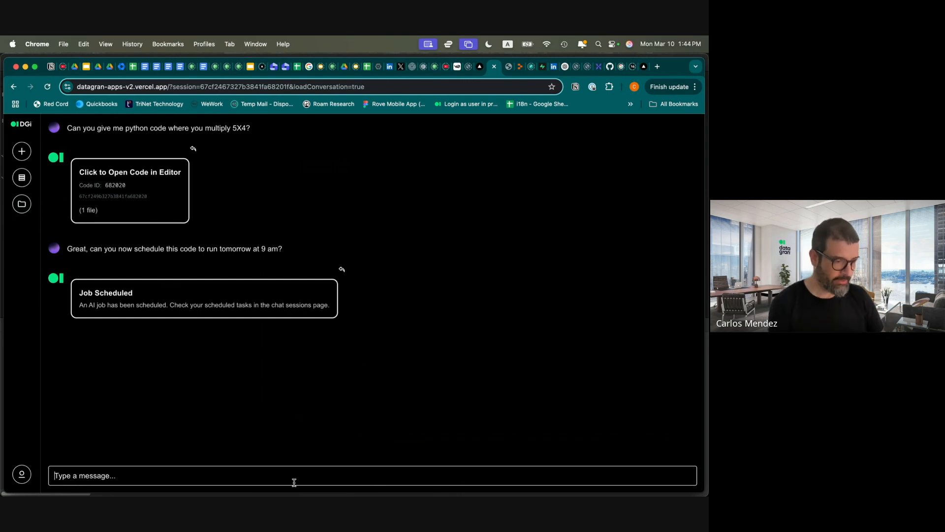
{"action": "type", "text": "G"}
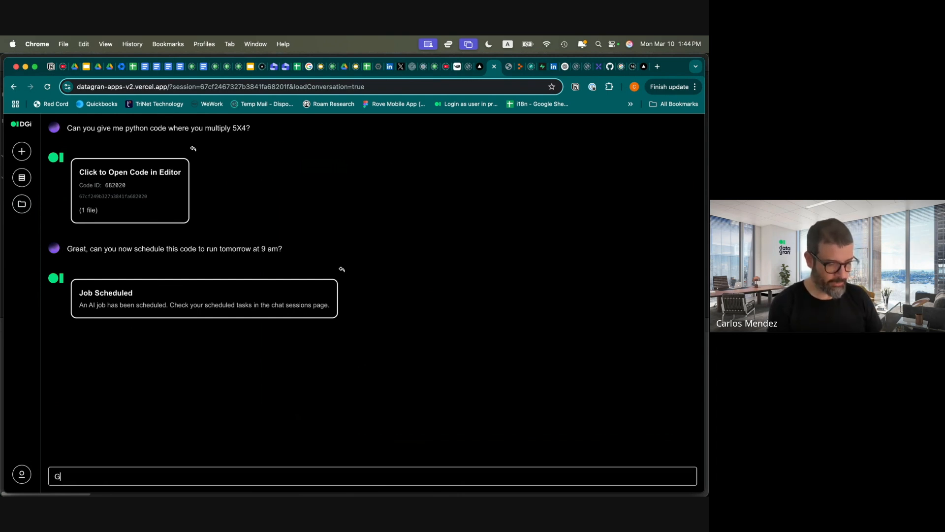
{"action": "type", "text": "reat now I wa"}
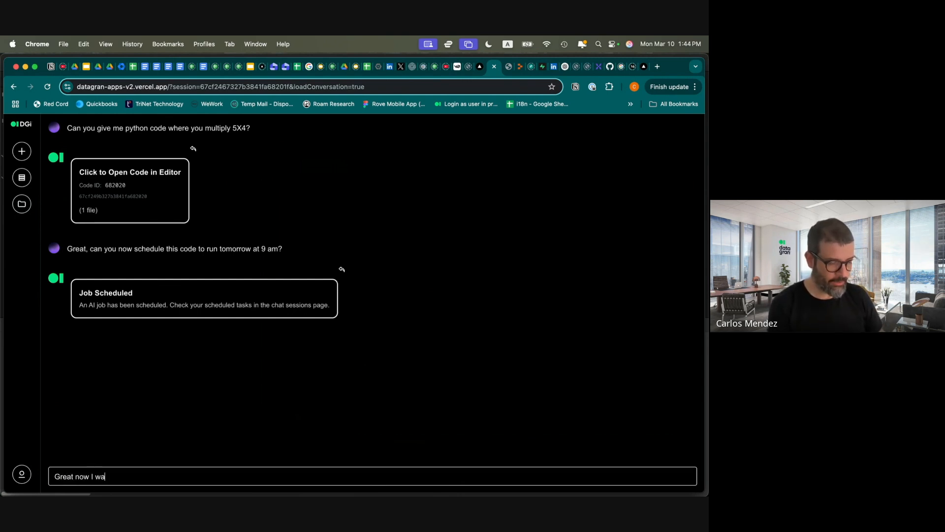
{"action": "type", "text": "nt to connect to "}
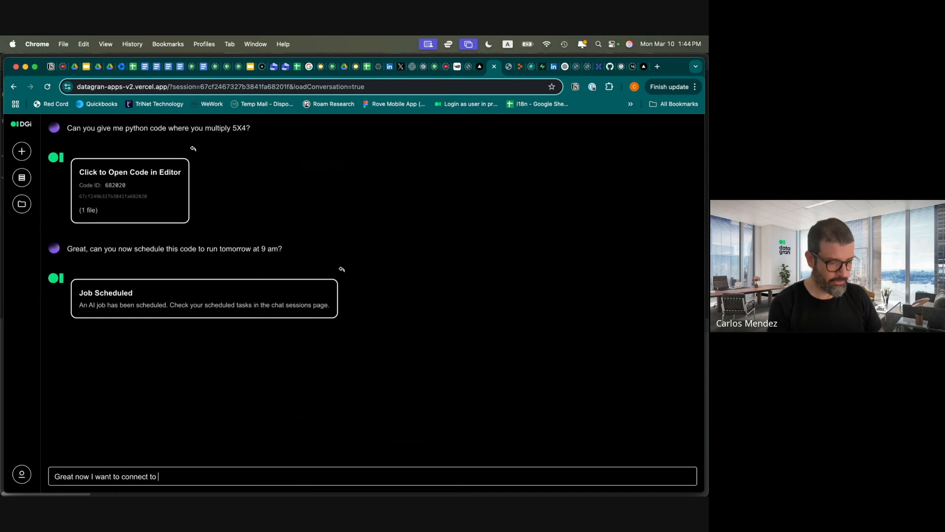
{"action": "type", "text": "my Postgre"}
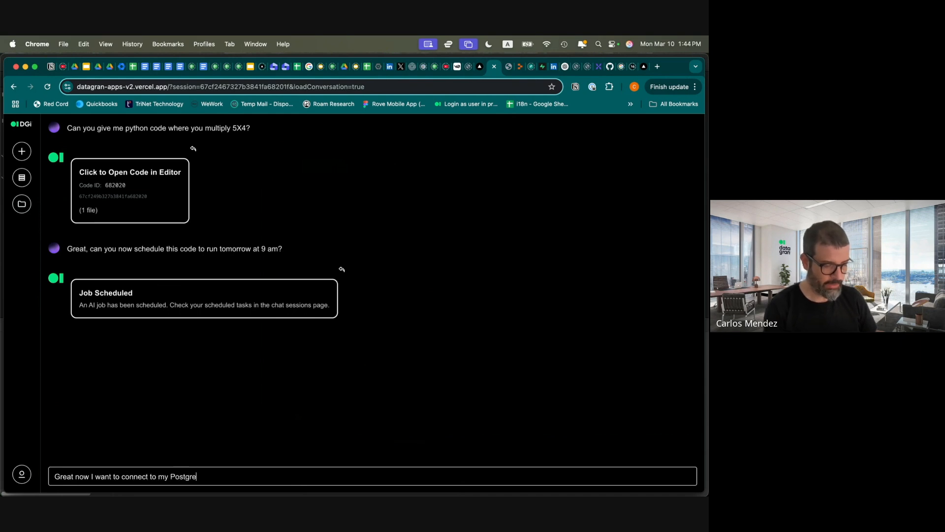
{"action": "type", "text": "SQL d"}
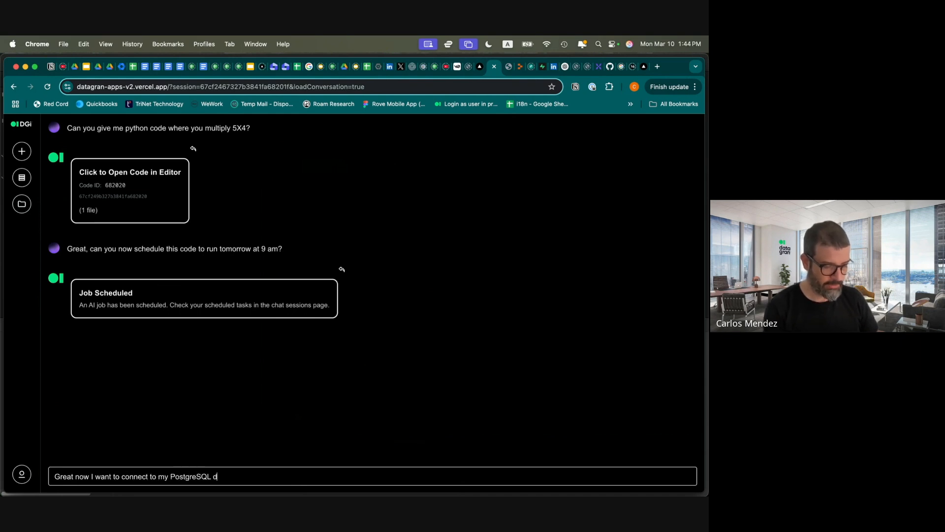
{"action": "type", "text": "atabase please"}
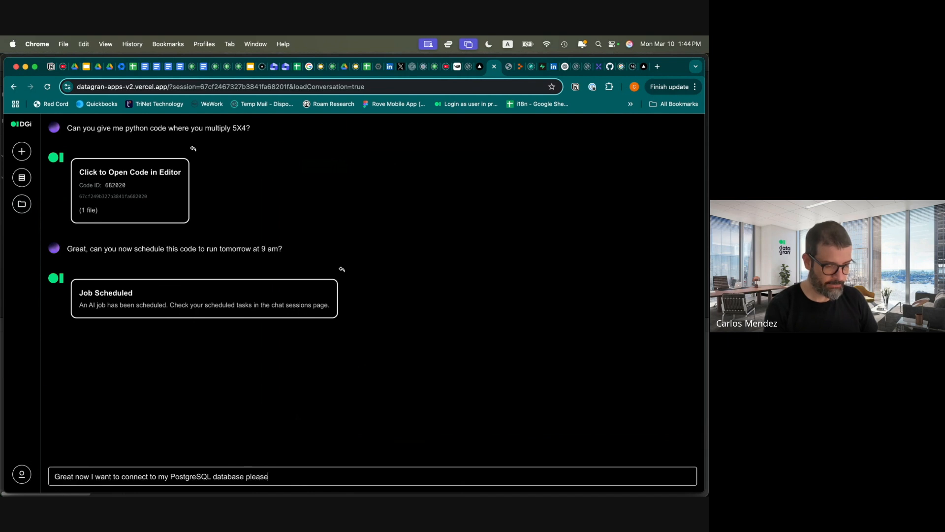
{"action": "key", "text": "Return"}
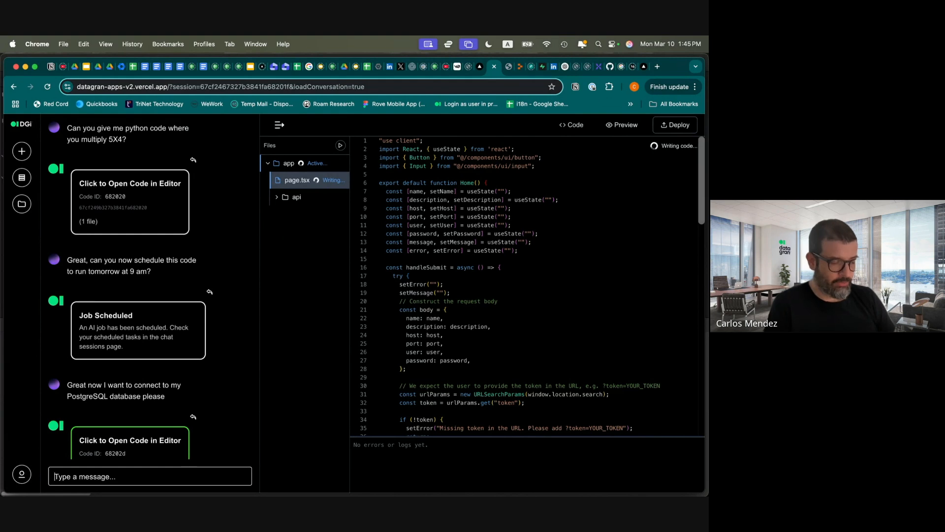
Enter the pasted Supabase host, port 5432, user postgres and the pasted password
{"action": "scroll", "coordinate": [129, 372], "scroll_direction": "down", "scroll_amount": 2}
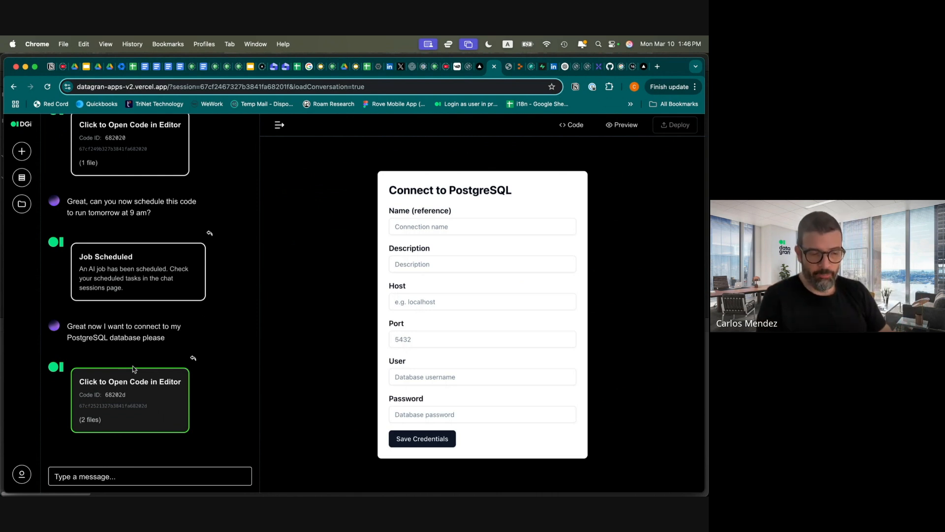
{"action": "left_click", "coordinate": [413, 304]}
{"action": "type", "text": "db.gxkwcyzaisvjhivigjhk.supabase.co"}
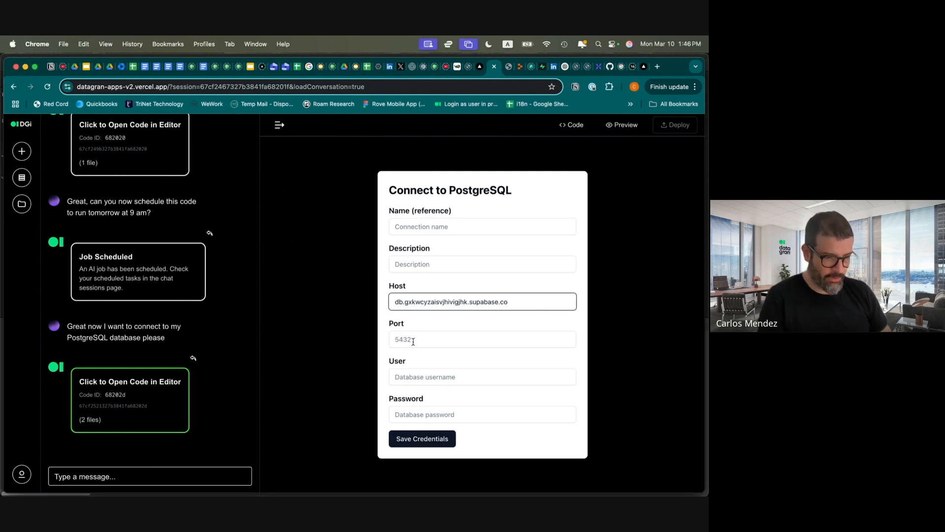
{"action": "left_click", "coordinate": [413, 341]}
{"action": "type", "text": "5432"}
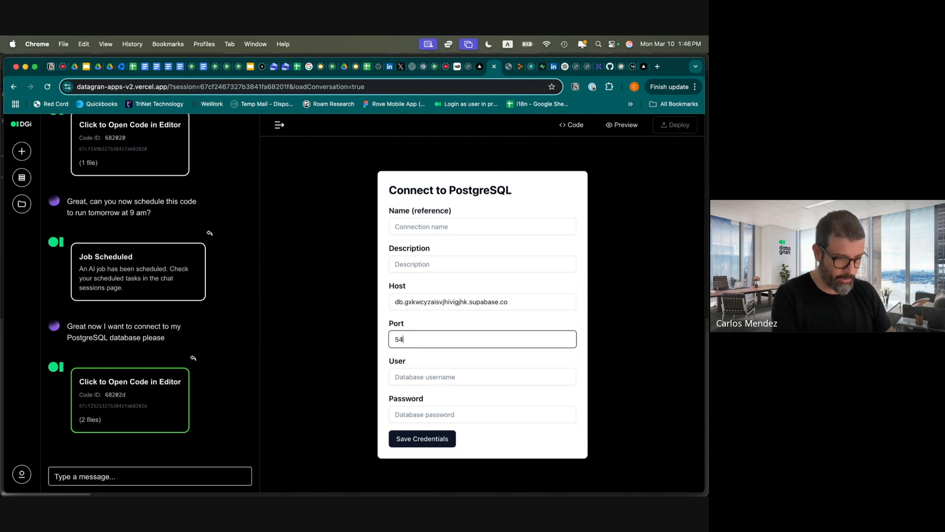
{"action": "left_click", "coordinate": [431, 382]}
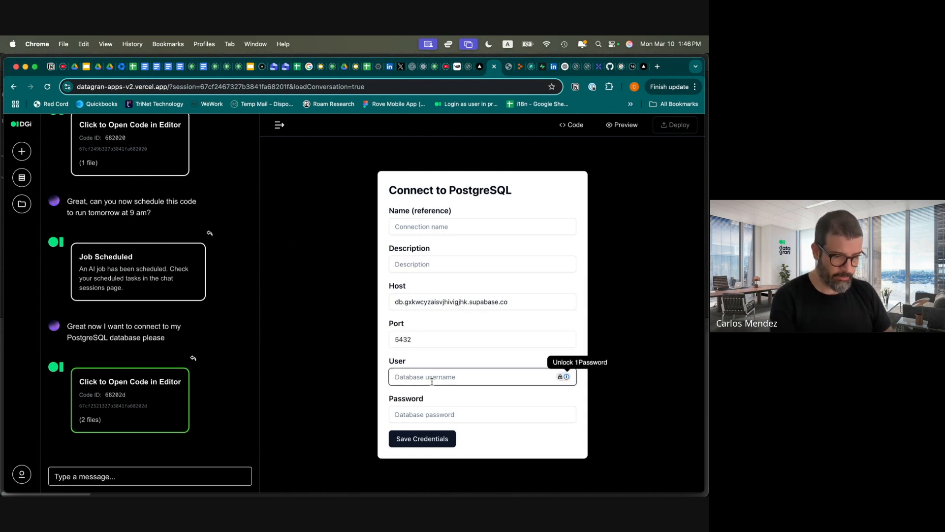
{"action": "type", "text": "postgres"}
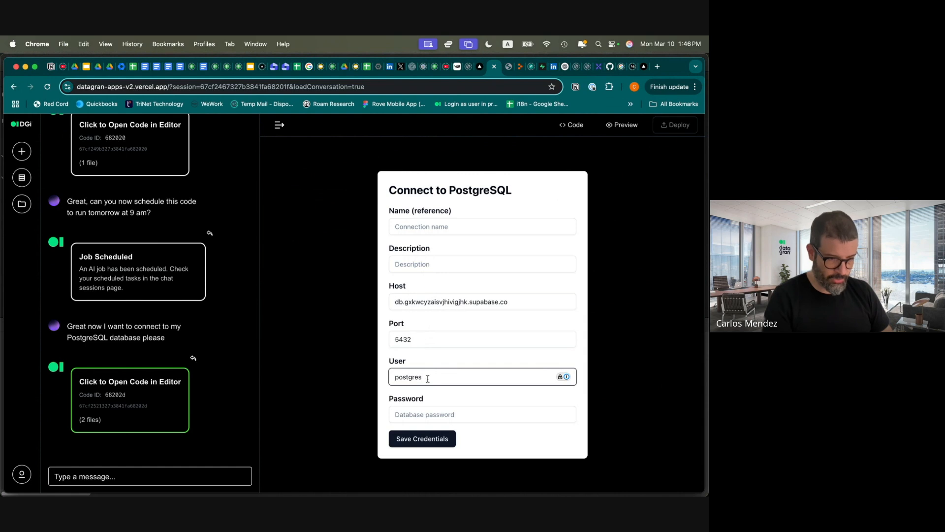
{"action": "left_click", "coordinate": [424, 415]}
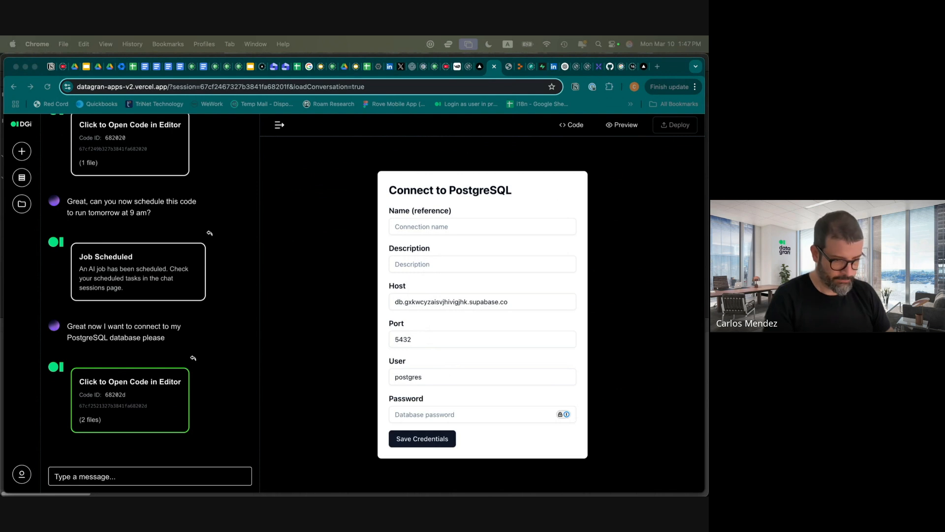
{"action": "left_click", "coordinate": [444, 417]}
{"action": "key", "text": "super+v"}
Set description 'postgres' and name 'healthapp database', then save the credentials
{"action": "left_click", "coordinate": [432, 264]}
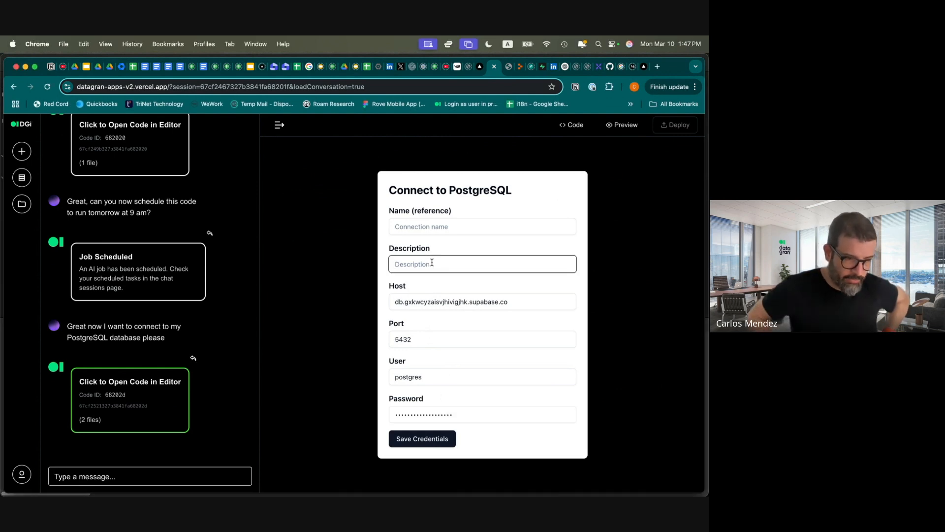
{"action": "type", "text": "postgres"}
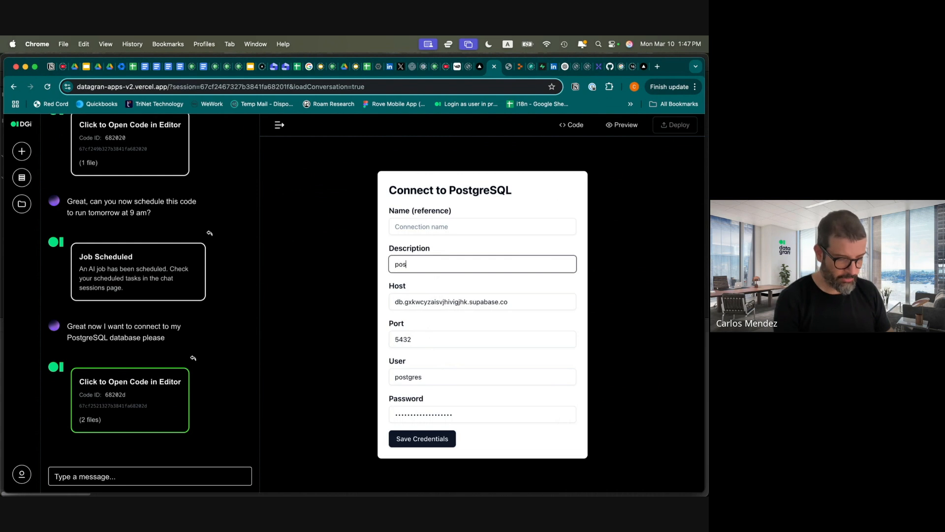
{"action": "left_click", "coordinate": [463, 227]}
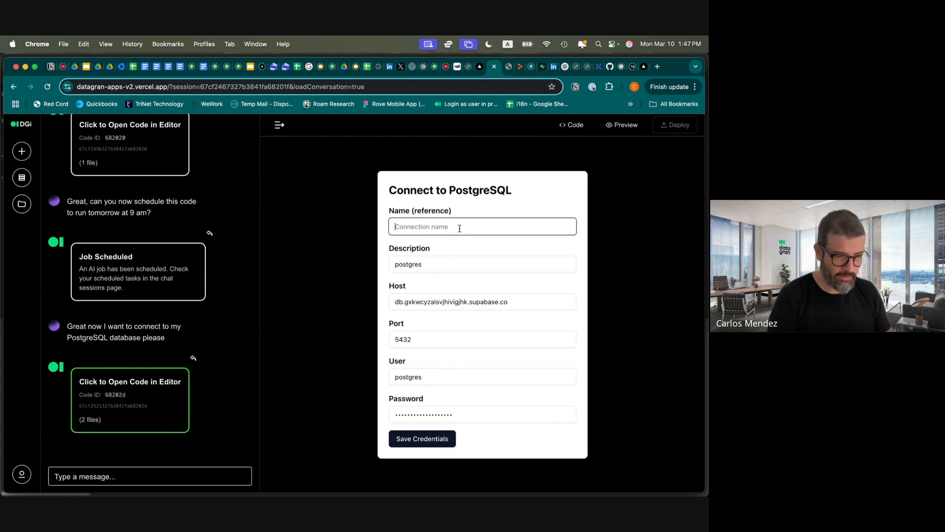
{"action": "type", "text": "healthapp database"}
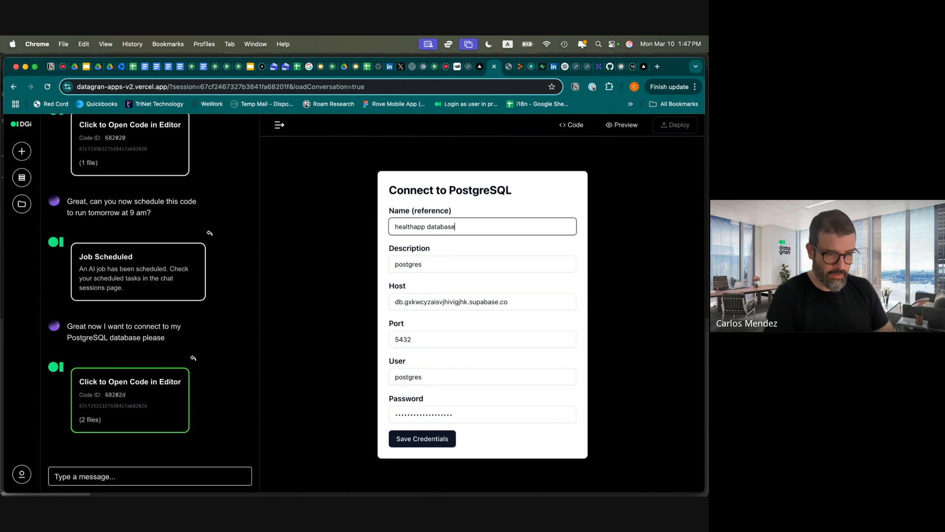
{"action": "left_click", "coordinate": [444, 438]}
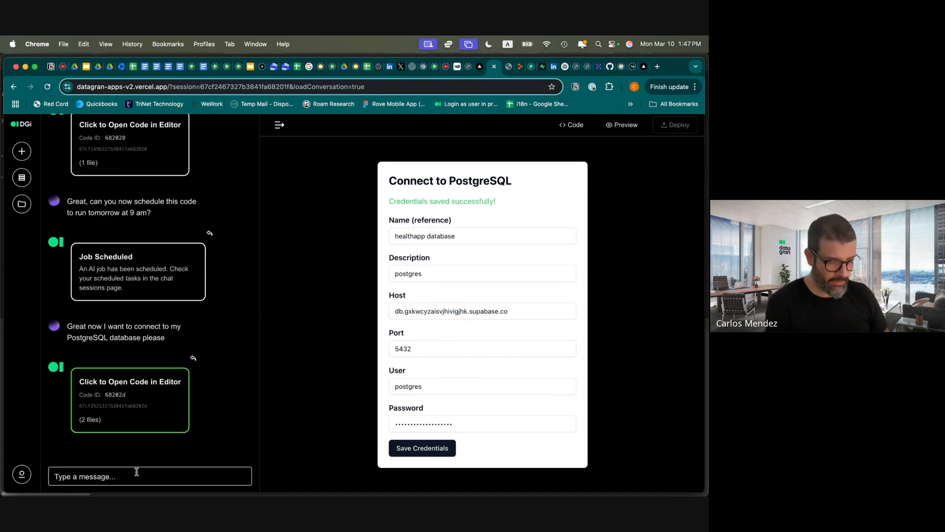
Request a dashboard of unique users by 'id' and the first 5 emails from the 'profiles' table
{"action": "type", "text": "That worked! Now I want to "}
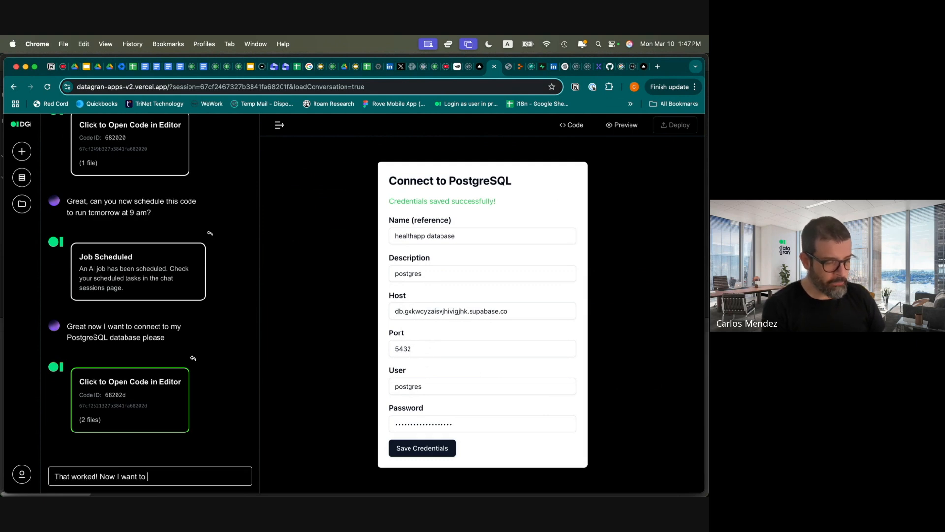
{"action": "type", "text": "fetch m"}
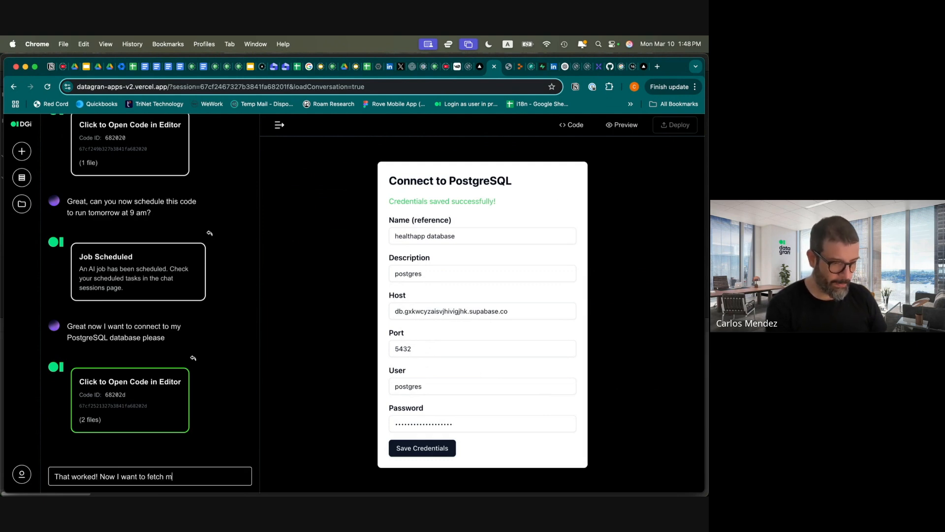
{"action": "type", "text": "y health"}
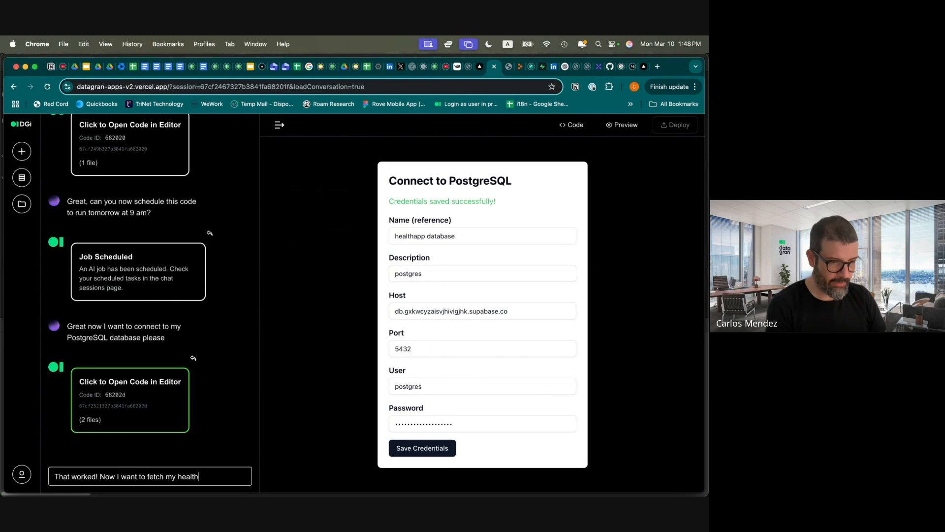
{"action": "type", "text": "app database"}
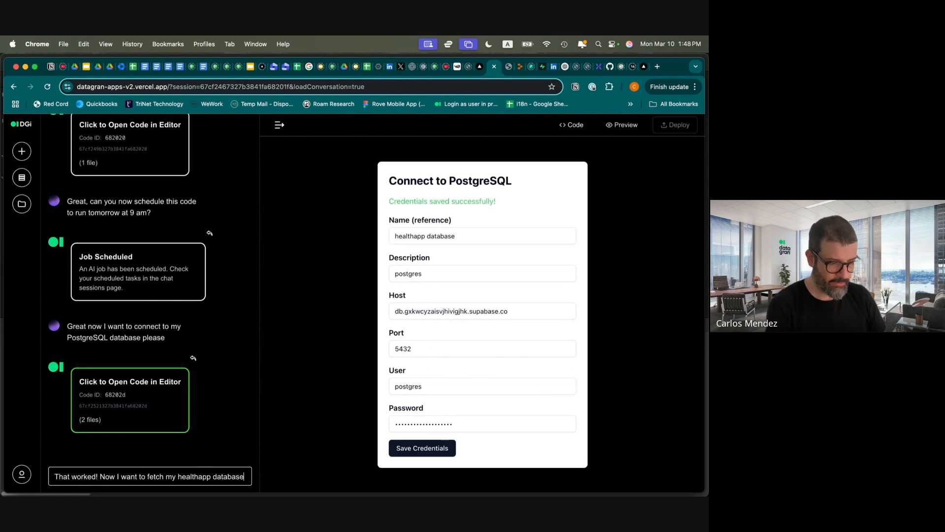
{"action": "type", "text": ", specifically m"}
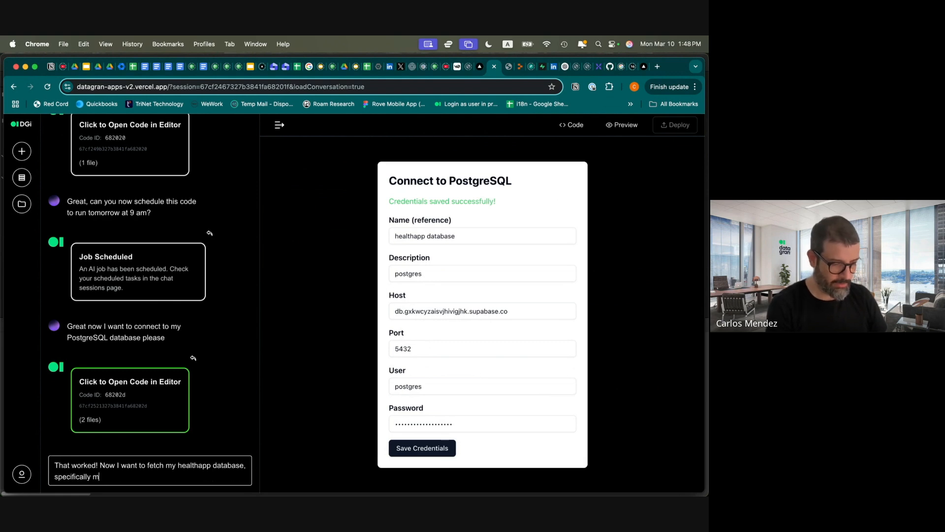
{"action": "type", "text": "y 'profiles' table where I want you "}
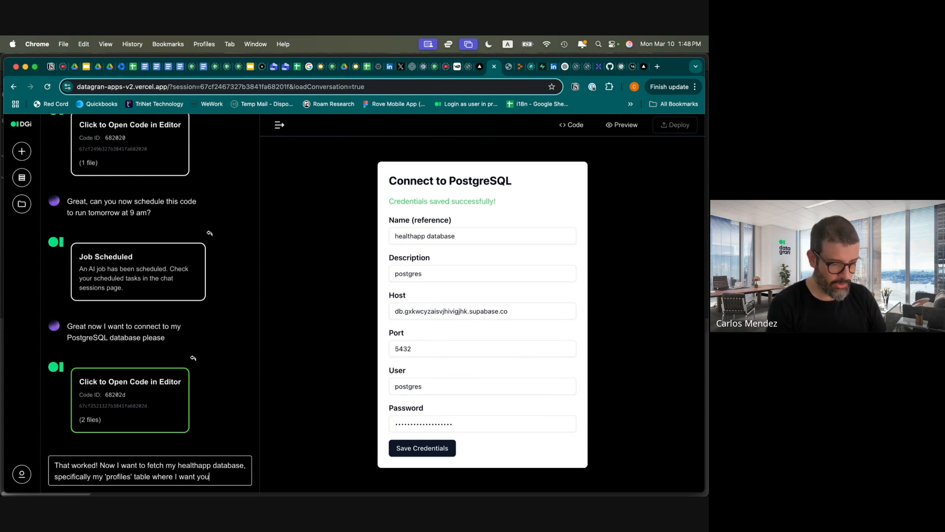
{"action": "type", "text": "to i"}
{"action": "type", "text": "ive me th"}
{"action": "type", "text": "e total number"}
{"action": "type", "text": " of users"}
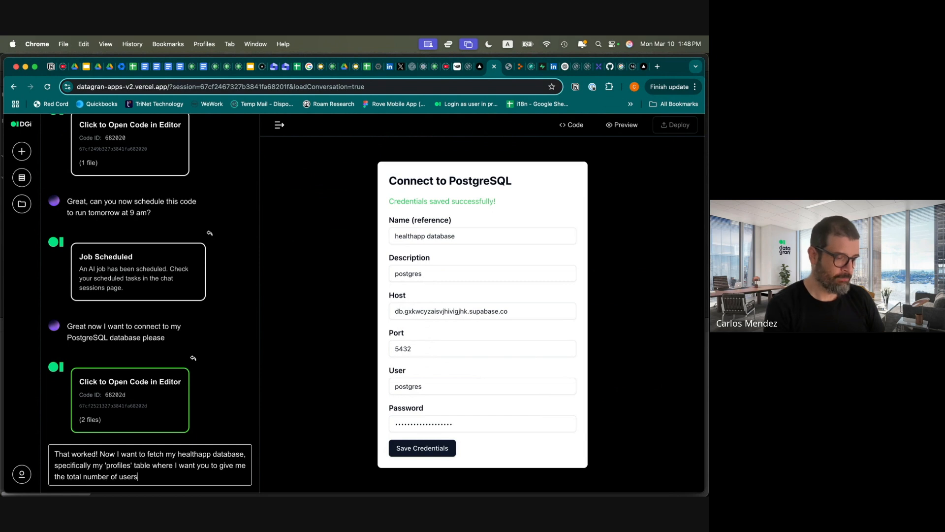
{"action": "key", "text": "BackSpace"}
{"action": "key", "text": "BackSpace"}
{"action": "key", "text": "BackSpace"}
{"action": "key", "text": "BackSpace"}
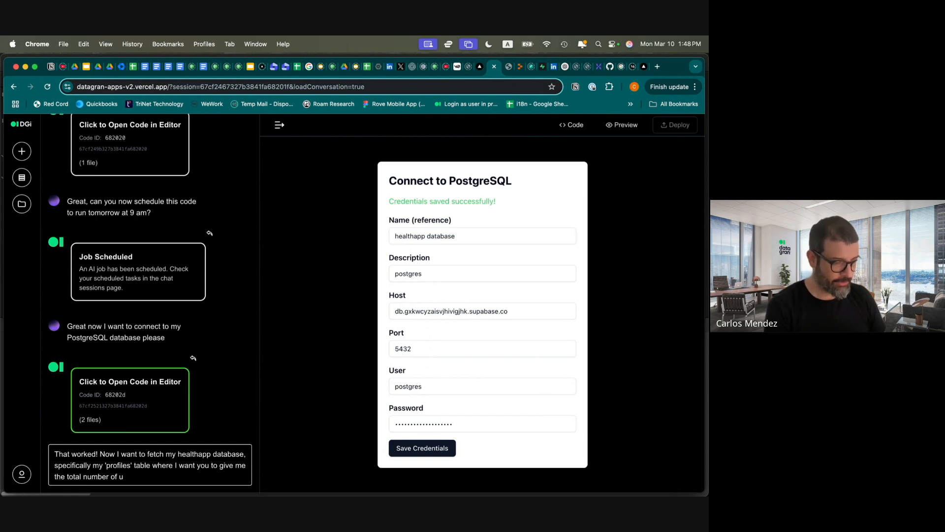
{"action": "type", "text": "nique users"}
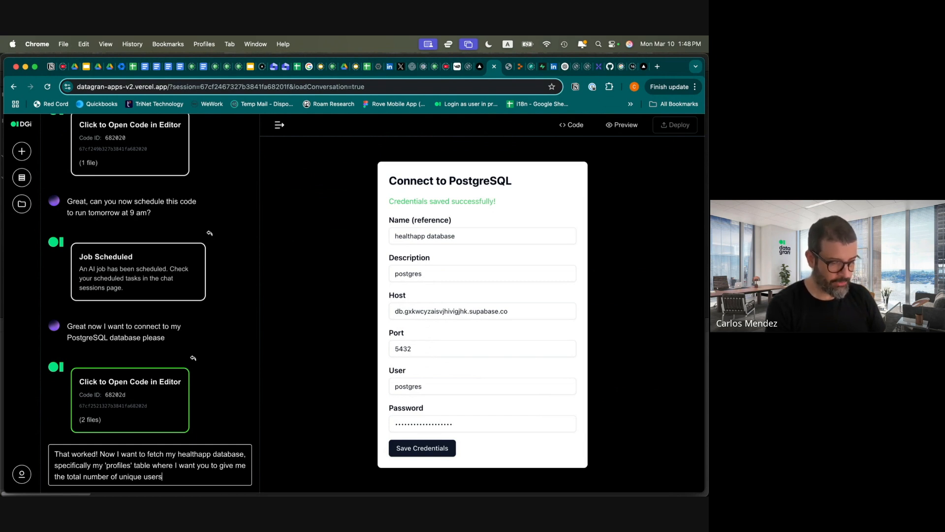
{"action": "type", "text": " filtering by"}
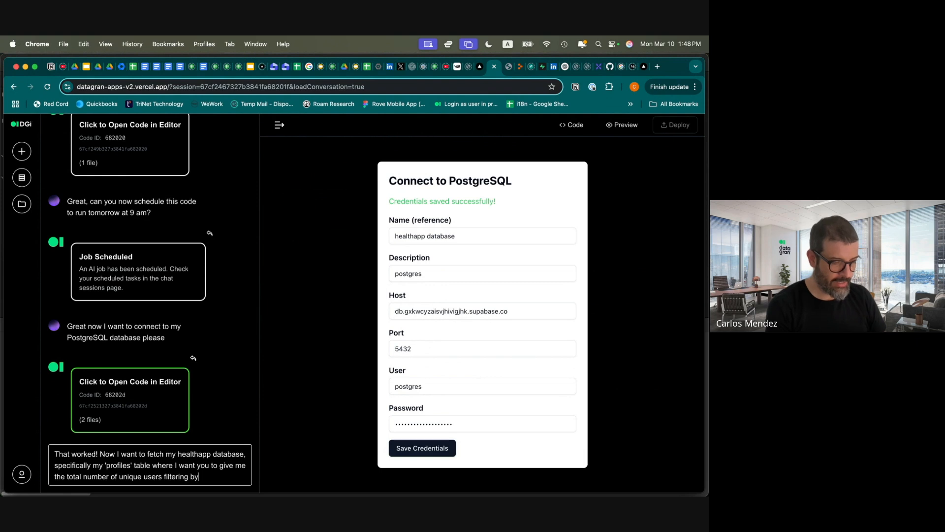
{"action": "type", "text": " the "}
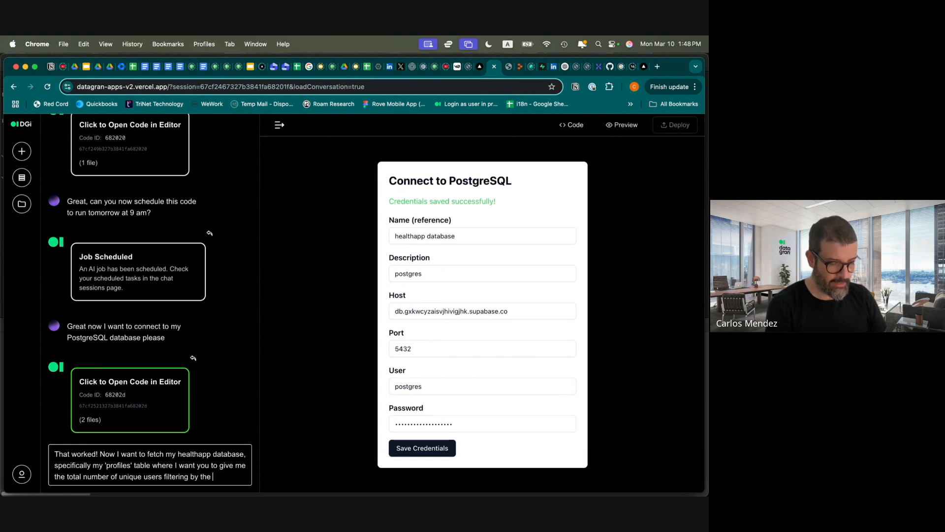
{"action": "type", "text": "'id' column and "}
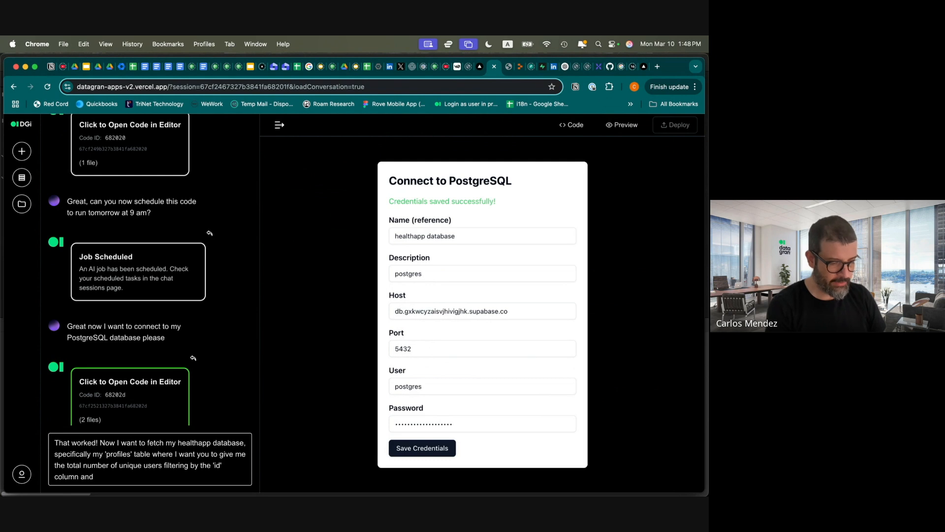
{"action": "type", "text": "also give me the first 5 em"}
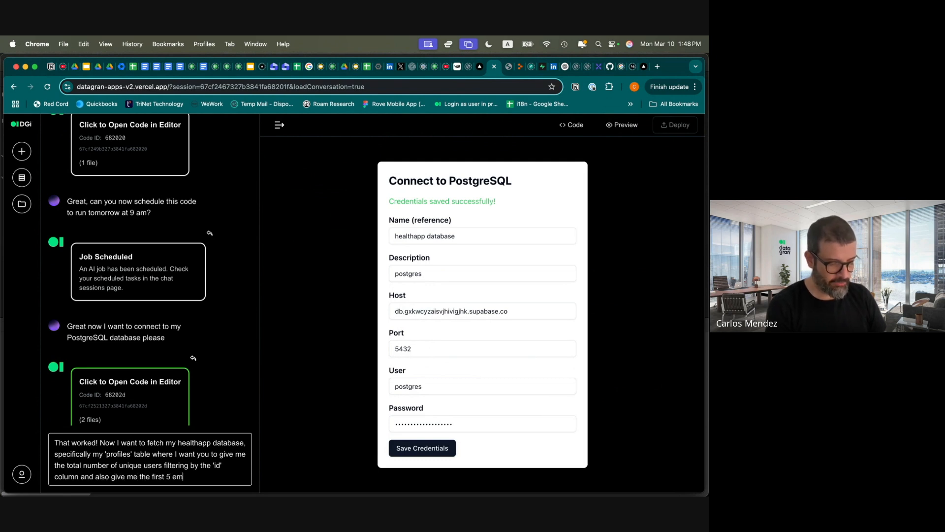
{"action": "type", "text": "ails in the tab"}
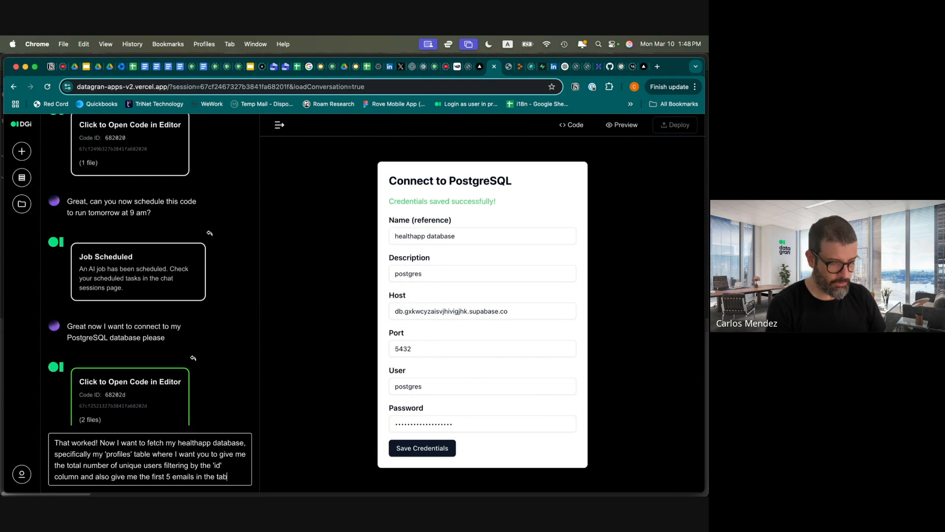
{"action": "type", "text": "le filteri"}
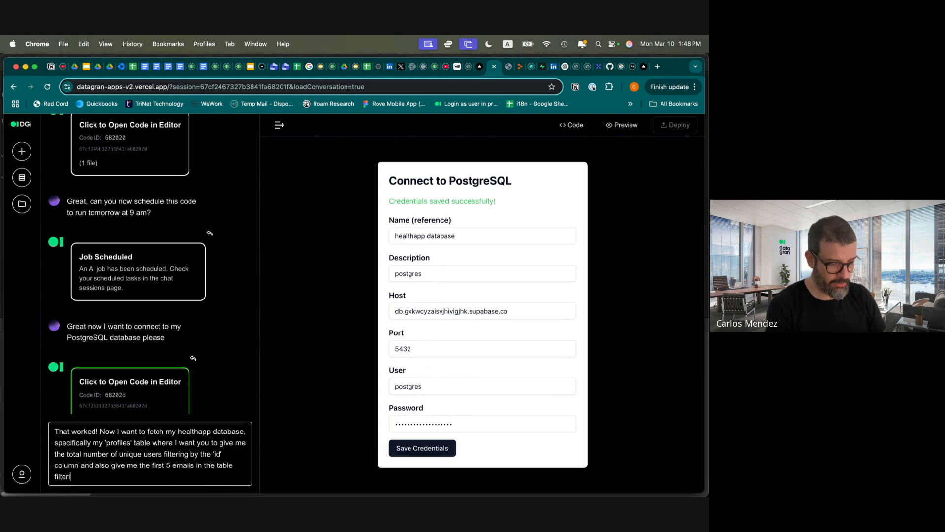
{"action": "type", "text": "ng by the 'email' co"}
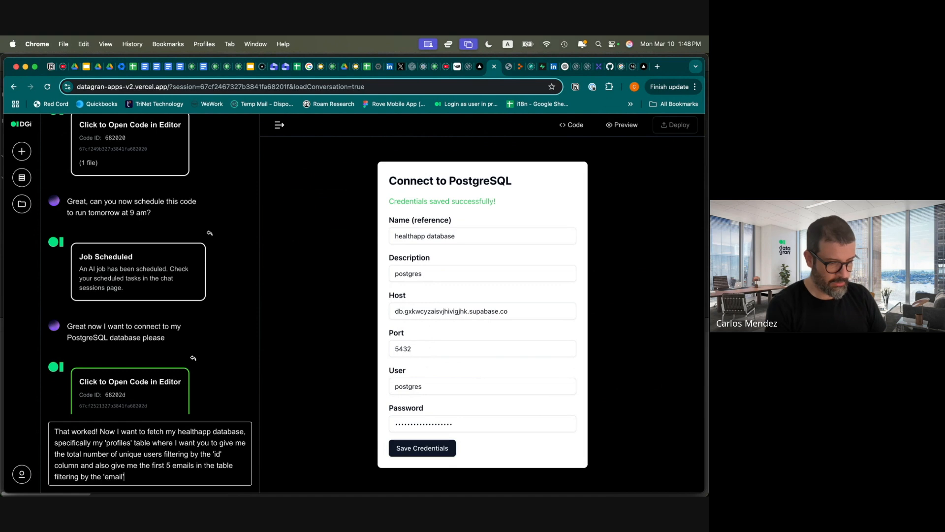
{"action": "type", "text": "lumn."}
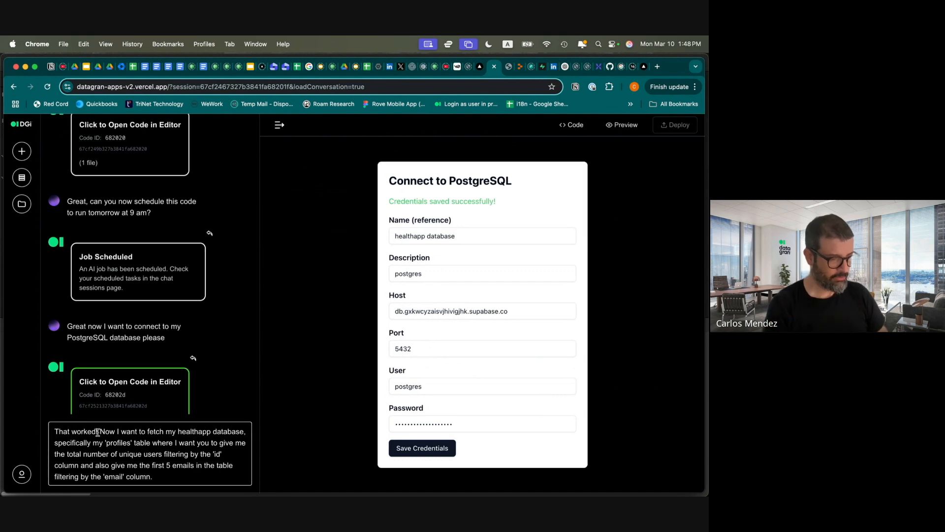
{"action": "left_click", "coordinate": [146, 432]}
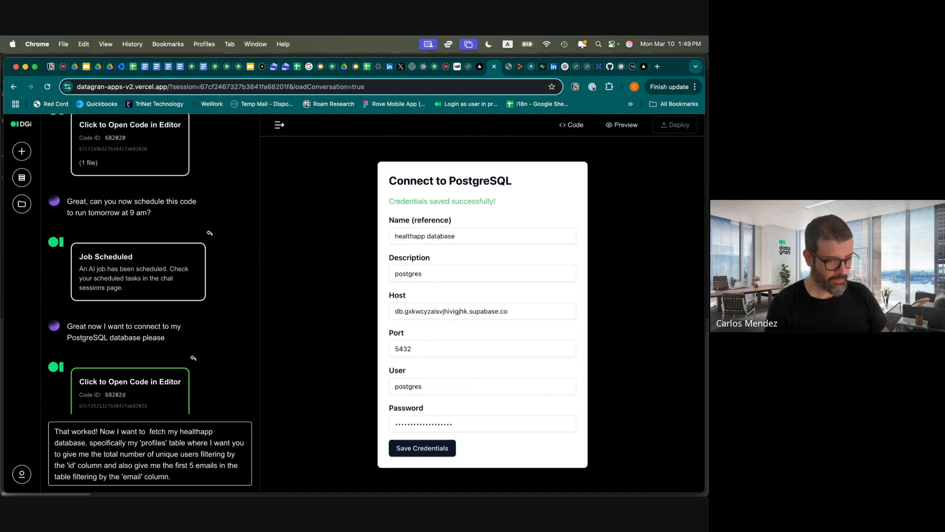
{"action": "type", "text": "see a dashboar"}
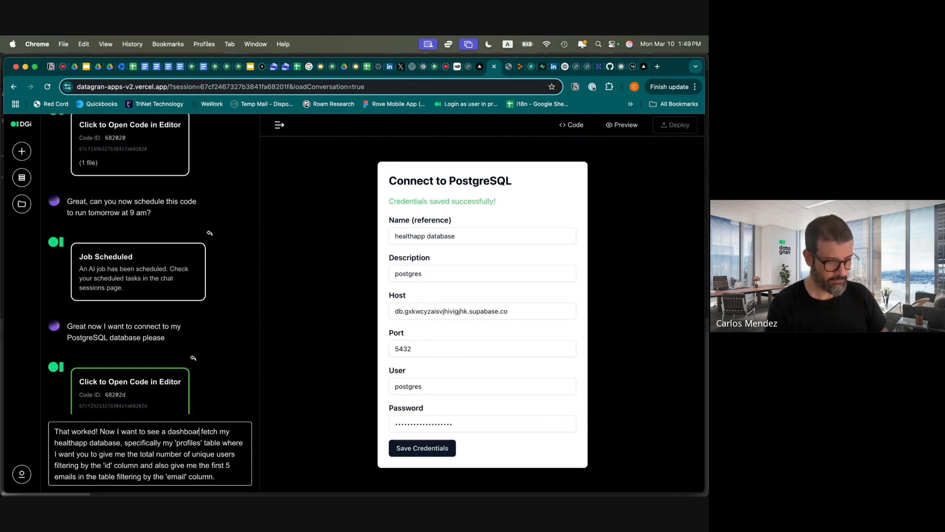
{"action": "type", "text": "dh wi"}
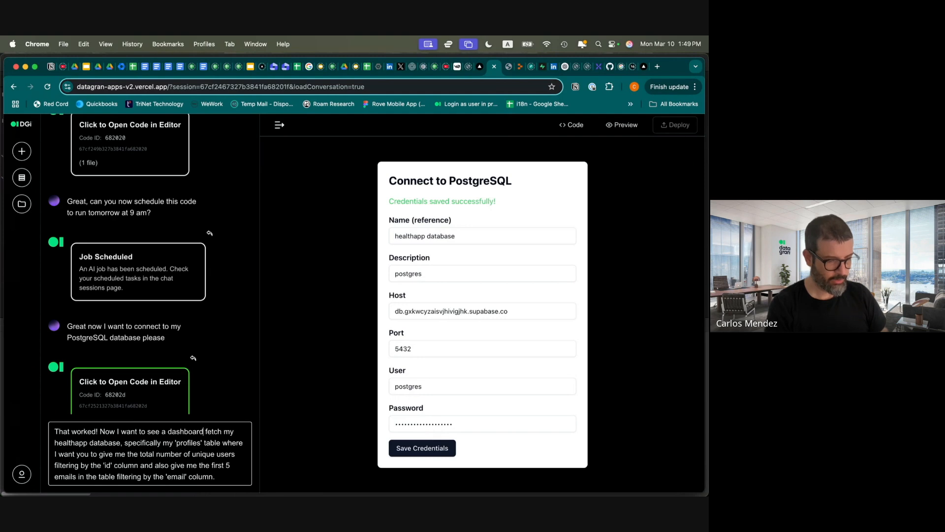
{"action": "type", "text": "th my data,"}
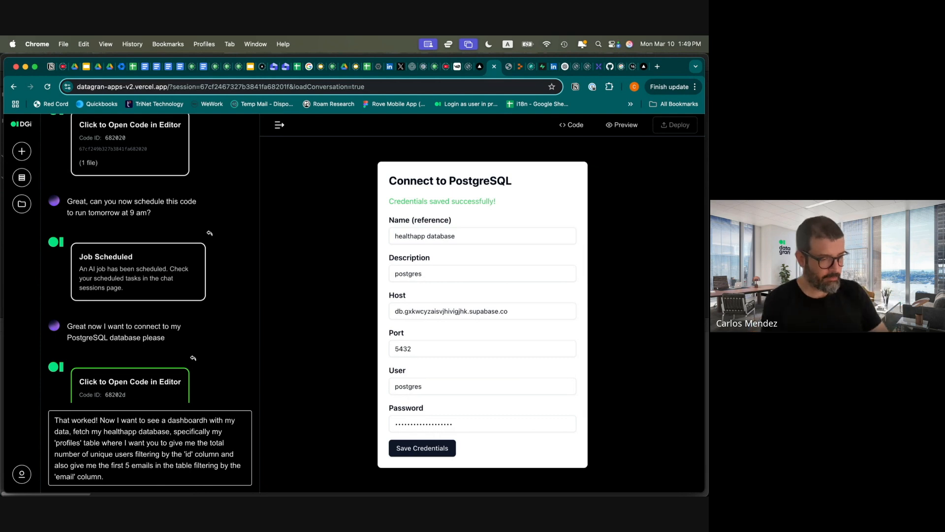
{"action": "left_click", "coordinate": [114, 476]}
{"action": "key", "text": "Return"}
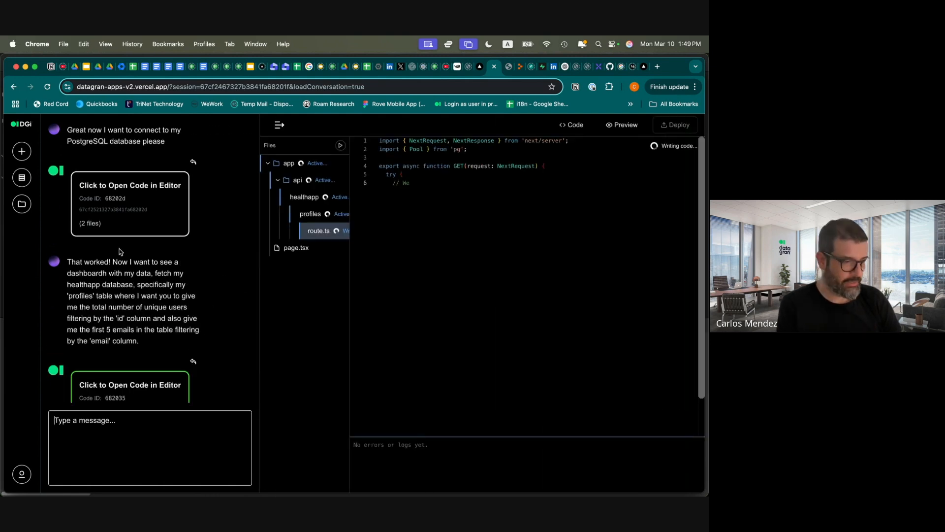
Scroll the chat while the dashboard with 62 unique users and the first 5 emails renders
{"action": "scroll", "coordinate": [122, 251], "scroll_direction": "down", "scroll_amount": 1}
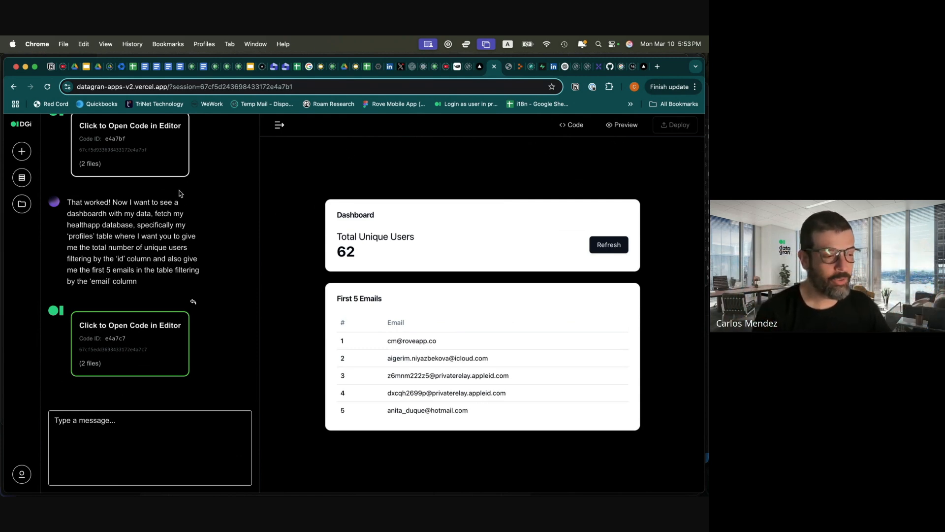
{"action": "scroll", "coordinate": [179, 193], "scroll_direction": "up", "scroll_amount": 5}
{"action": "scroll", "coordinate": [179, 194], "scroll_direction": "up", "scroll_amount": 1}
{"action": "scroll", "coordinate": [179, 194], "scroll_direction": "down", "scroll_amount": 1}
{"action": "scroll", "coordinate": [180, 194], "scroll_direction": "up", "scroll_amount": 1}
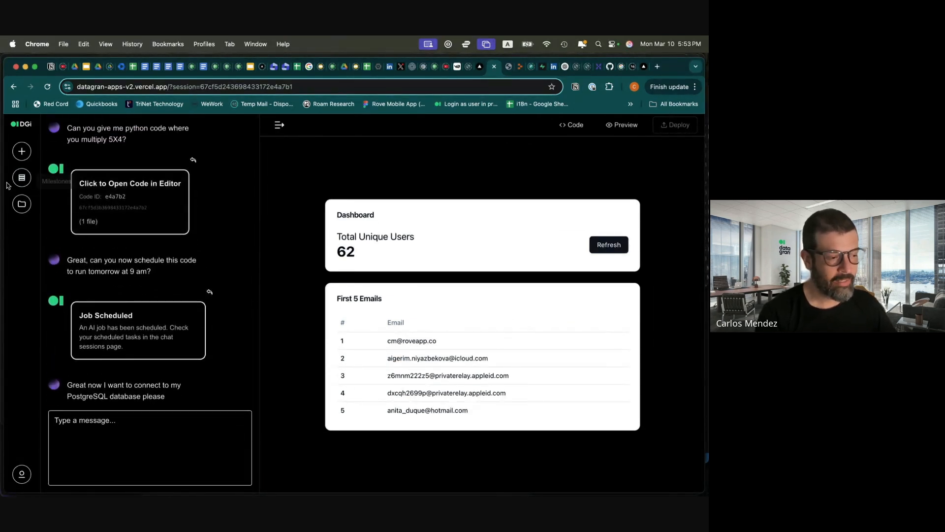
{"action": "left_click", "coordinate": [21, 178]}
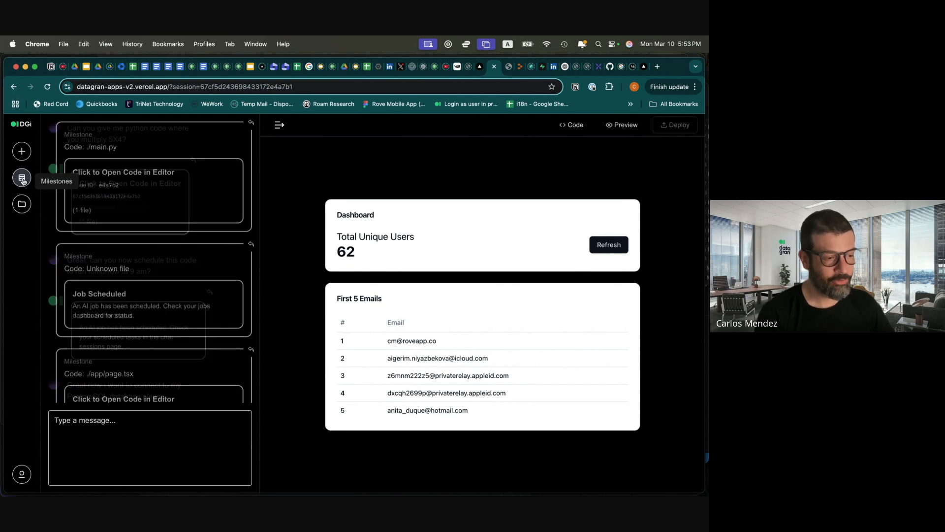
{"action": "scroll", "coordinate": [154, 167], "scroll_direction": "down", "scroll_amount": 2}
{"action": "scroll", "coordinate": [154, 168], "scroll_direction": "up", "scroll_amount": 2}
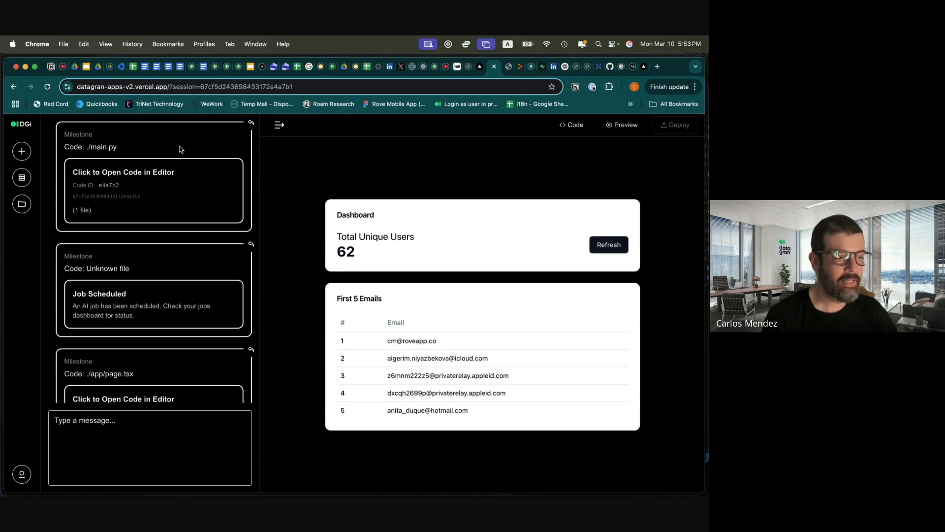
{"action": "left_click", "coordinate": [251, 124]}
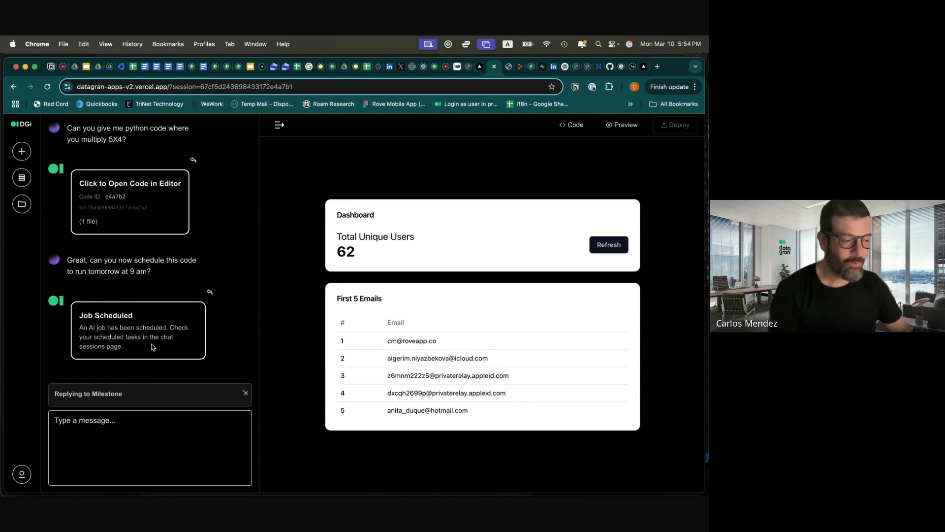
{"action": "left_click", "coordinate": [245, 393]}
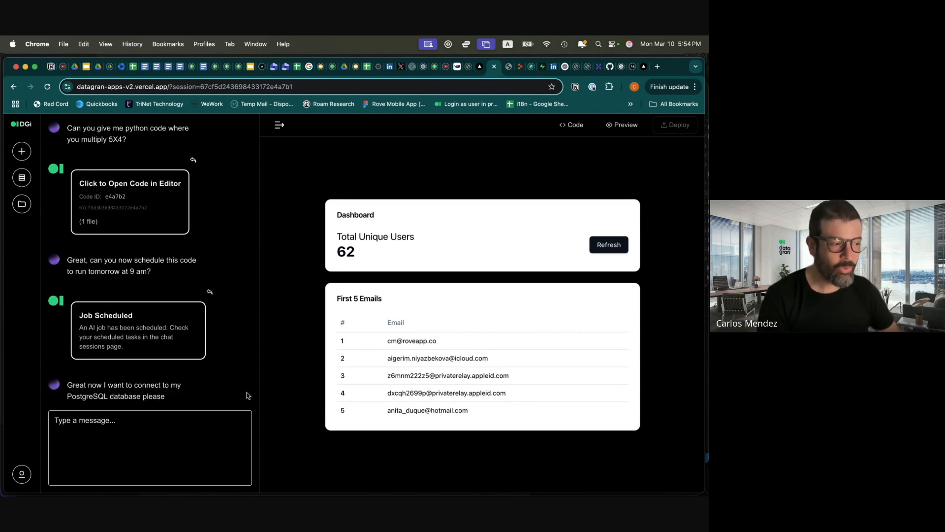